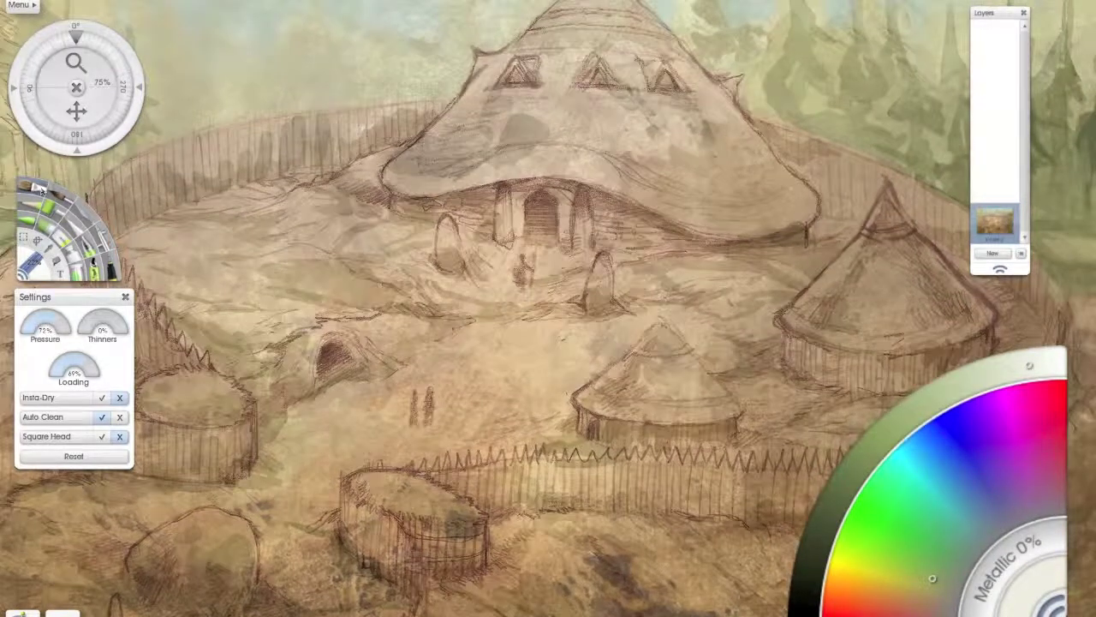
Pick a tan in the colour wheel, zoom out to 50%, and sample olive-tan from the trees and ground
{"action": "left_click_drag", "start_coordinate": [933, 579], "coordinate": [917, 600]}
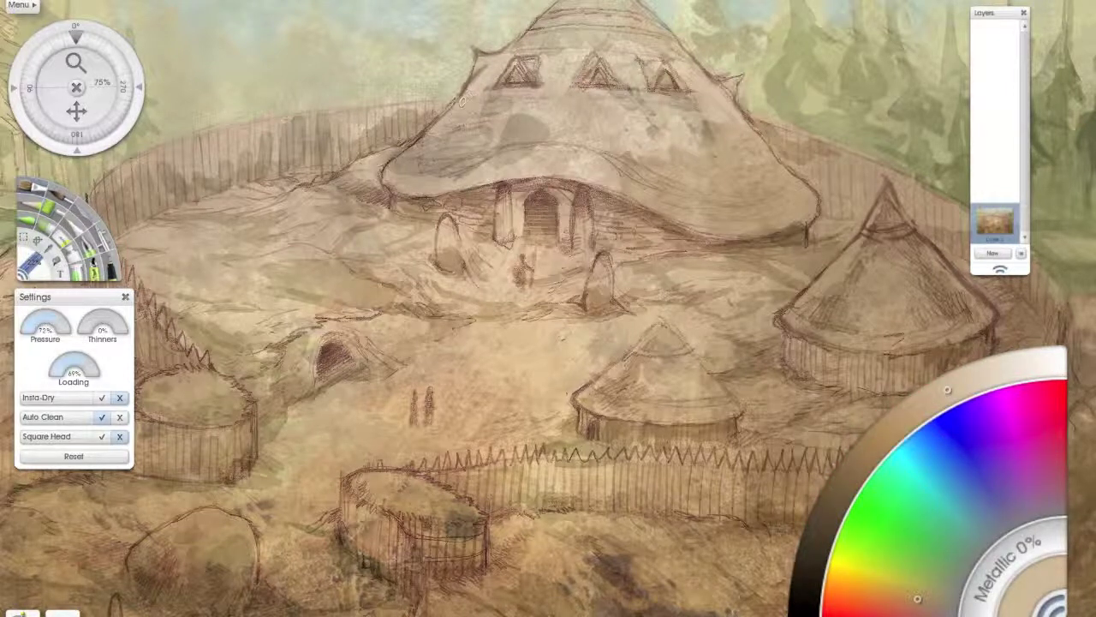
{"action": "key", "text": "ctrl+minus"}
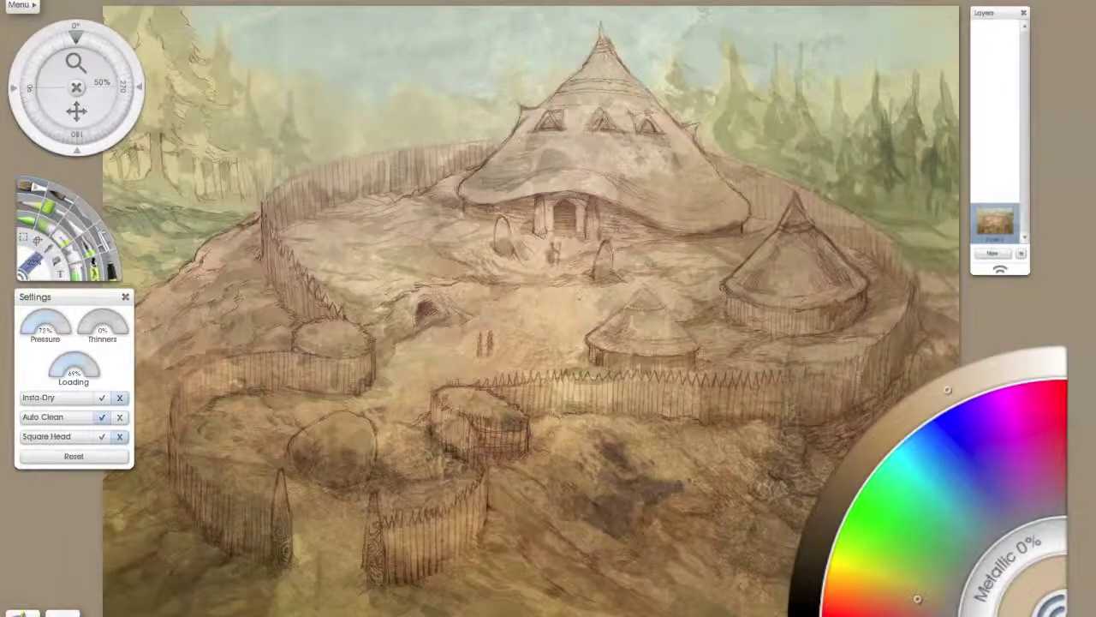
{"action": "left_click", "coordinate": [722, 122], "text": "alt"}
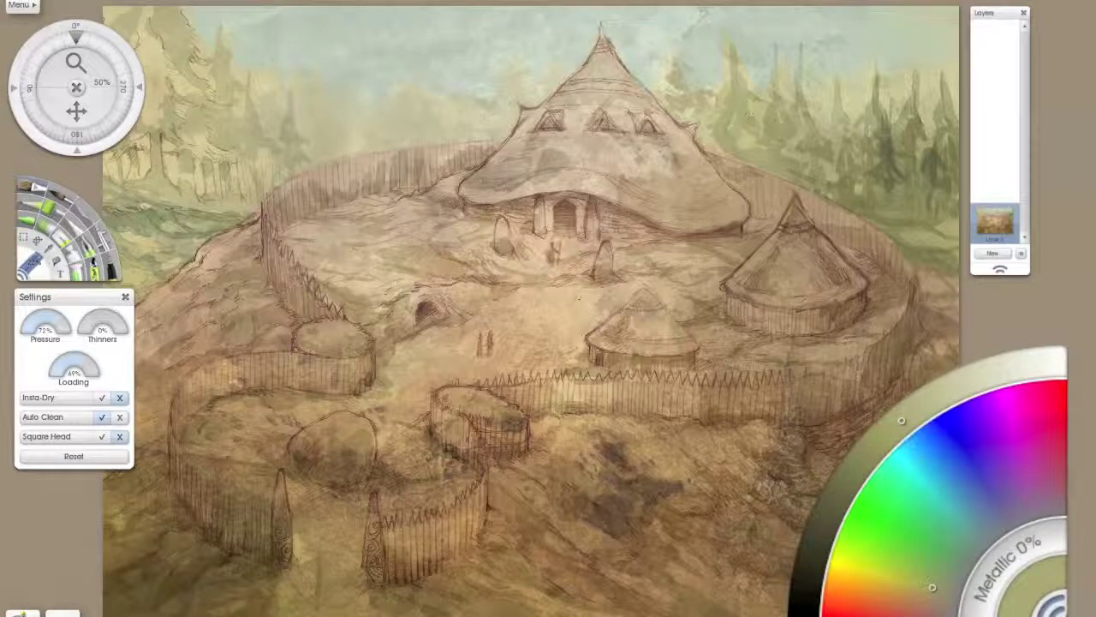
{"action": "left_click", "coordinate": [741, 127], "text": "alt"}
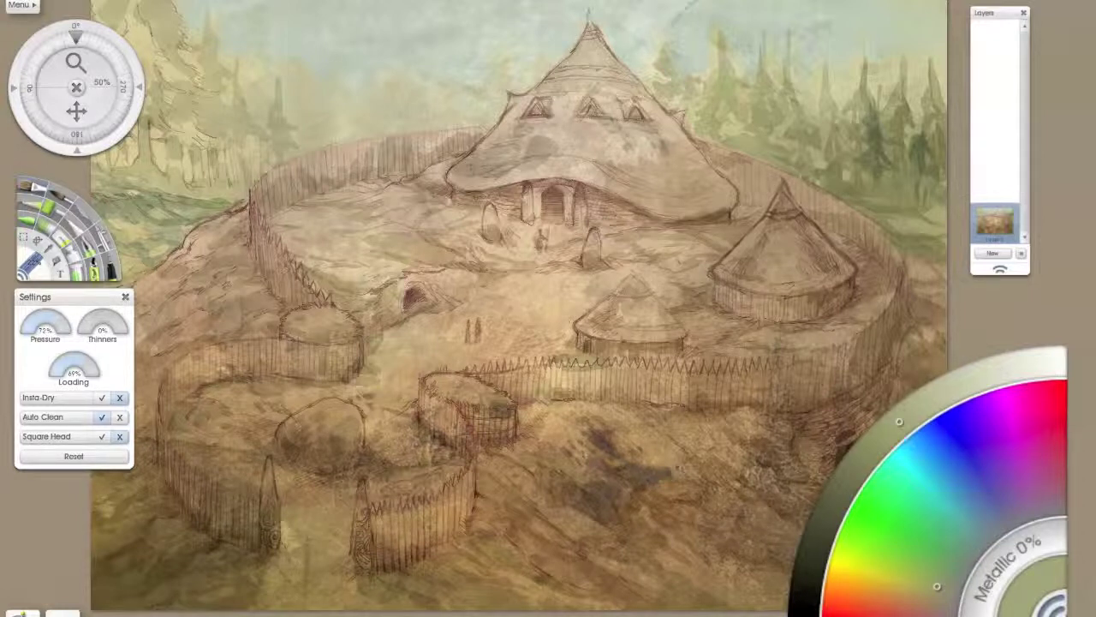
Zoom to 75%, raise Pressure and Loading to 100%, and sample a tan from the ground
{"action": "key", "text": "ctrl+equal"}
{"action": "scroll", "coordinate": [548, 308], "scroll_direction": "up", "scroll_amount": 2}
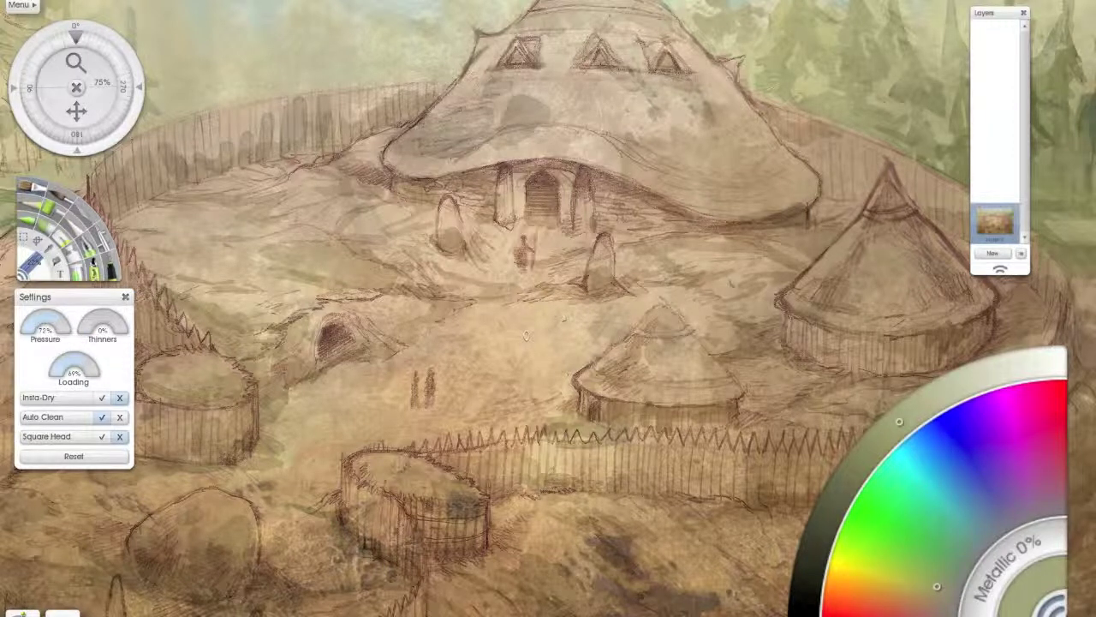
{"action": "left_click_drag", "start_coordinate": [69, 319], "coordinate": [94, 373]}
{"action": "left_click", "coordinate": [563, 316], "text": "alt"}
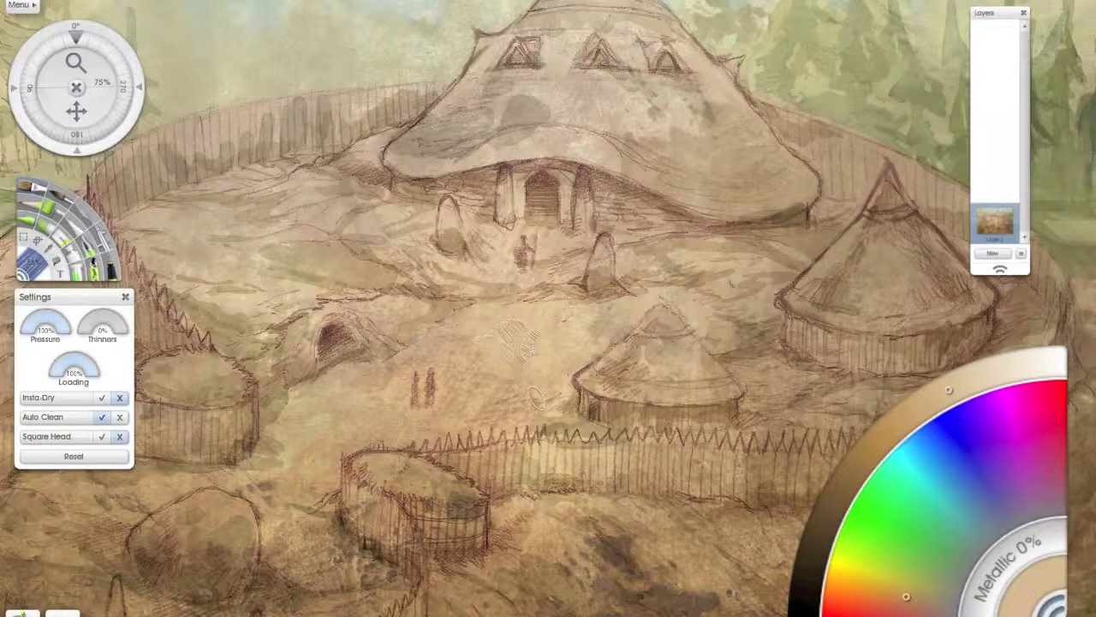
{"action": "scroll", "coordinate": [533, 339], "scroll_direction": "up", "scroll_amount": 6}
{"action": "scroll", "coordinate": [661, 257], "scroll_direction": "down", "scroll_amount": 2}
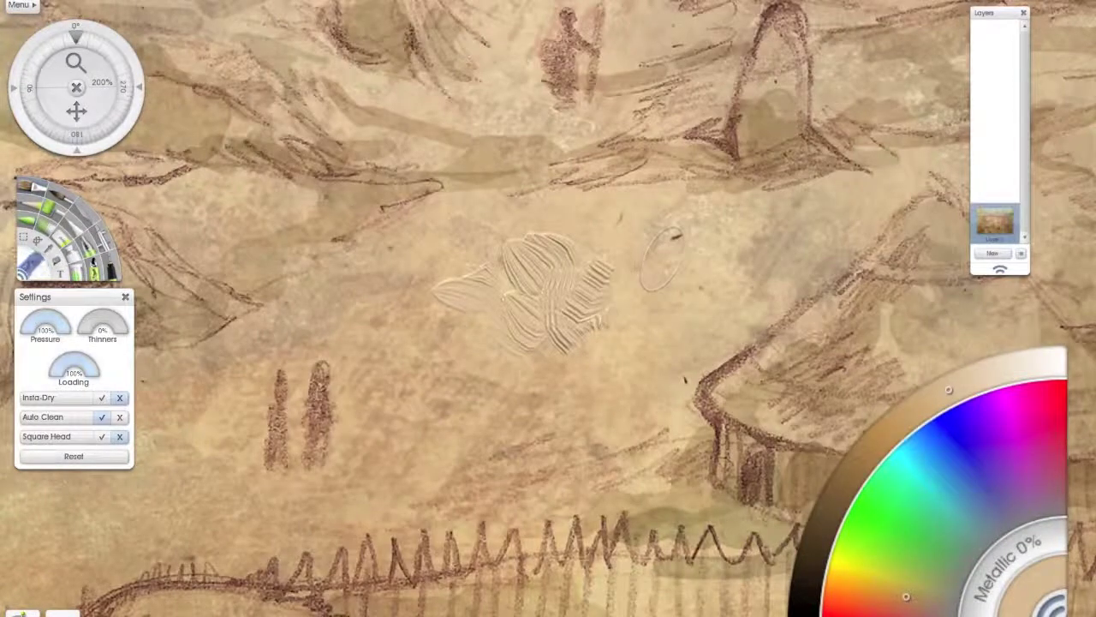
Lay fan-shaped and wavy palette-knife strokes on the open ground left of the small round hut
{"action": "mouse_move", "coordinate": [651, 261]}
{"action": "left_mouse_down"}
{"action": "mouse_move", "coordinate": [672, 240]}
{"action": "mouse_move", "coordinate": [599, 240]}
{"action": "mouse_move", "coordinate": [618, 298]}
{"action": "mouse_move", "coordinate": [642, 282]}
{"action": "mouse_move", "coordinate": [567, 368]}
{"action": "mouse_move", "coordinate": [497, 309]}
{"action": "left_mouse_up"}
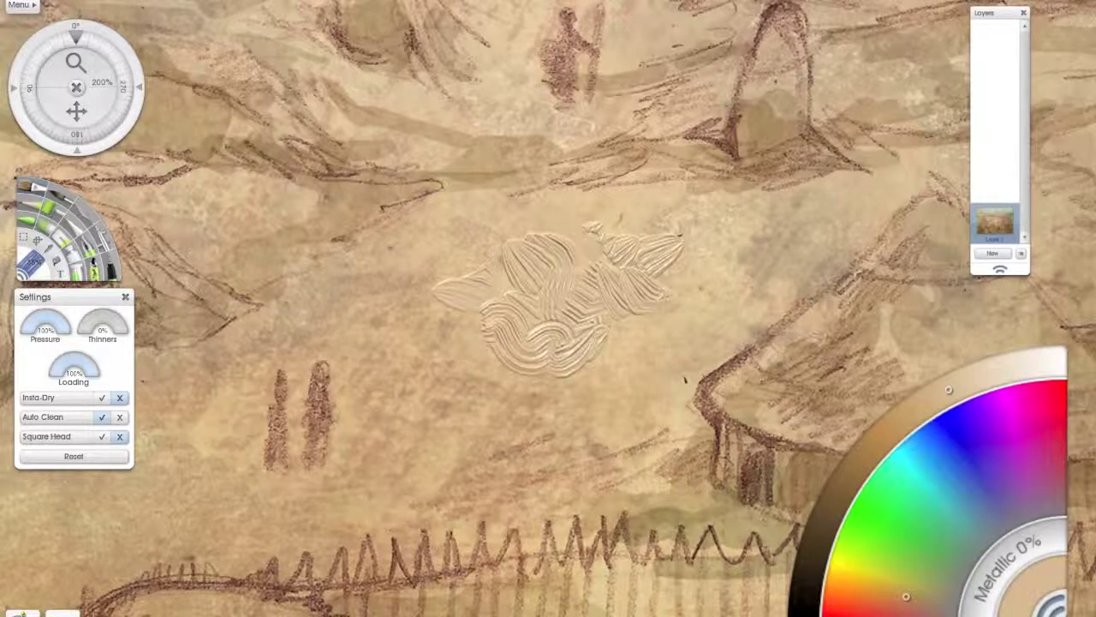
{"action": "mouse_move", "coordinate": [591, 343]}
{"action": "left_mouse_down"}
{"action": "mouse_move", "coordinate": [608, 368]}
{"action": "mouse_move", "coordinate": [651, 338]}
{"action": "mouse_move", "coordinate": [600, 351]}
{"action": "left_mouse_up"}
{"action": "mouse_move", "coordinate": [683, 333]}
{"action": "left_mouse_down"}
{"action": "mouse_move", "coordinate": [638, 315]}
{"action": "mouse_move", "coordinate": [673, 336]}
{"action": "mouse_move", "coordinate": [689, 310]}
{"action": "left_mouse_up"}
{"action": "mouse_move", "coordinate": [724, 279]}
{"action": "left_mouse_down"}
{"action": "mouse_move", "coordinate": [664, 329]}
{"action": "mouse_move", "coordinate": [692, 309]}
{"action": "left_mouse_up"}
{"action": "mouse_move", "coordinate": [685, 377]}
{"action": "left_mouse_down"}
{"action": "mouse_move", "coordinate": [638, 360]}
{"action": "mouse_move", "coordinate": [599, 394]}
{"action": "left_mouse_up"}
{"action": "key", "text": "ctrl+minus"}
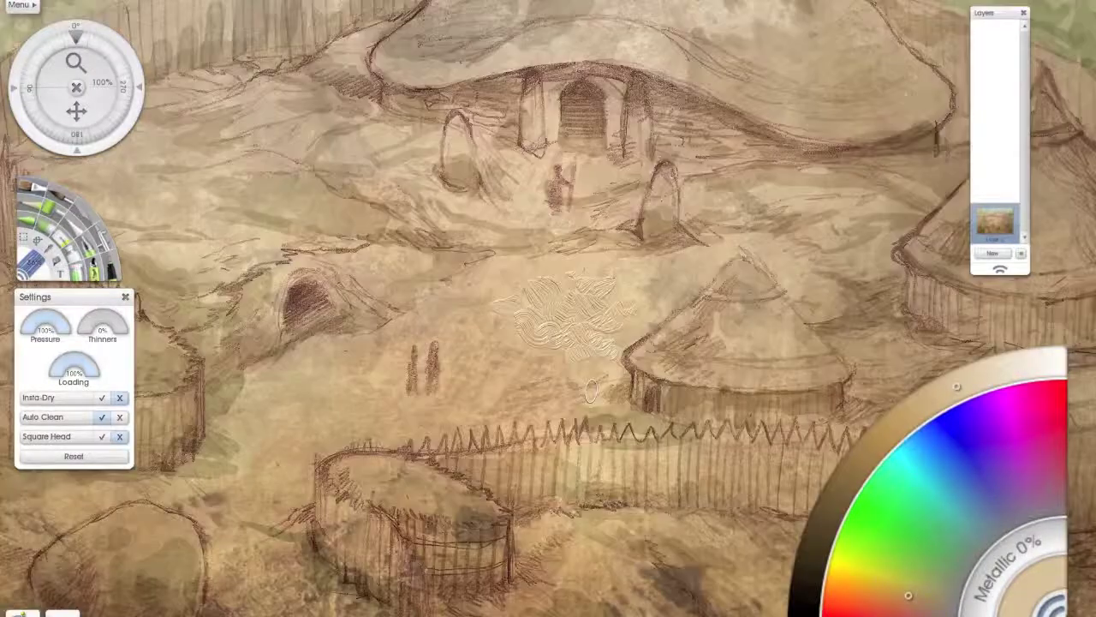
{"action": "mouse_move", "coordinate": [611, 328]}
{"action": "left_mouse_down"}
{"action": "mouse_move", "coordinate": [627, 345]}
{"action": "mouse_move", "coordinate": [609, 368]}
{"action": "mouse_move", "coordinate": [600, 360]}
{"action": "mouse_move", "coordinate": [615, 357]}
{"action": "left_mouse_up"}
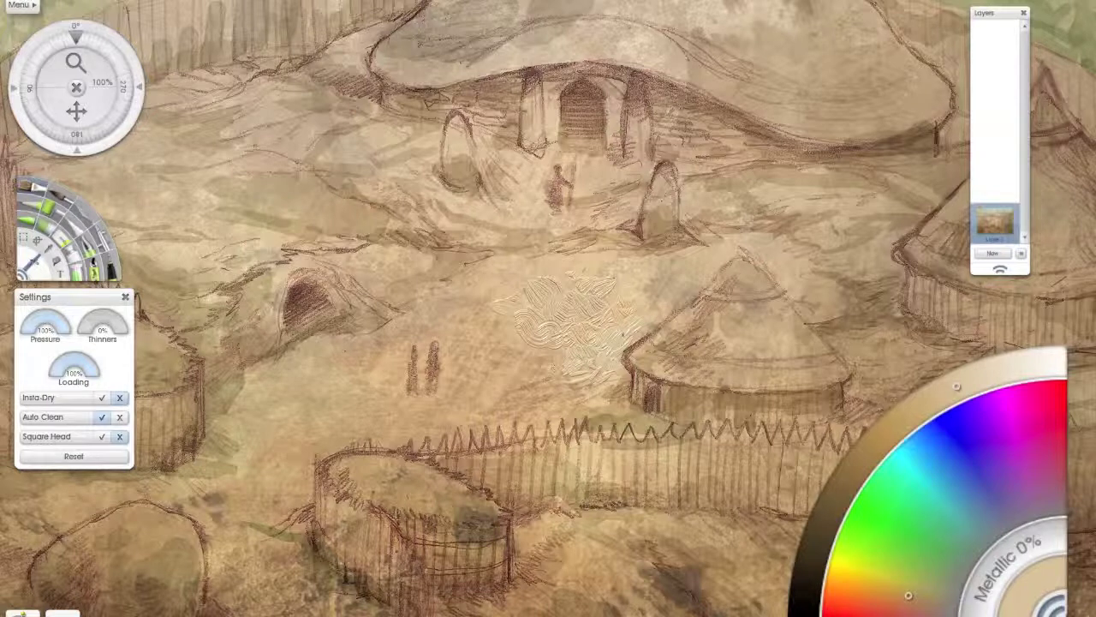
Thicken the lower and left parts of the patch with a slightly darker tan knife texture
{"action": "left_click", "coordinate": [901, 591]}
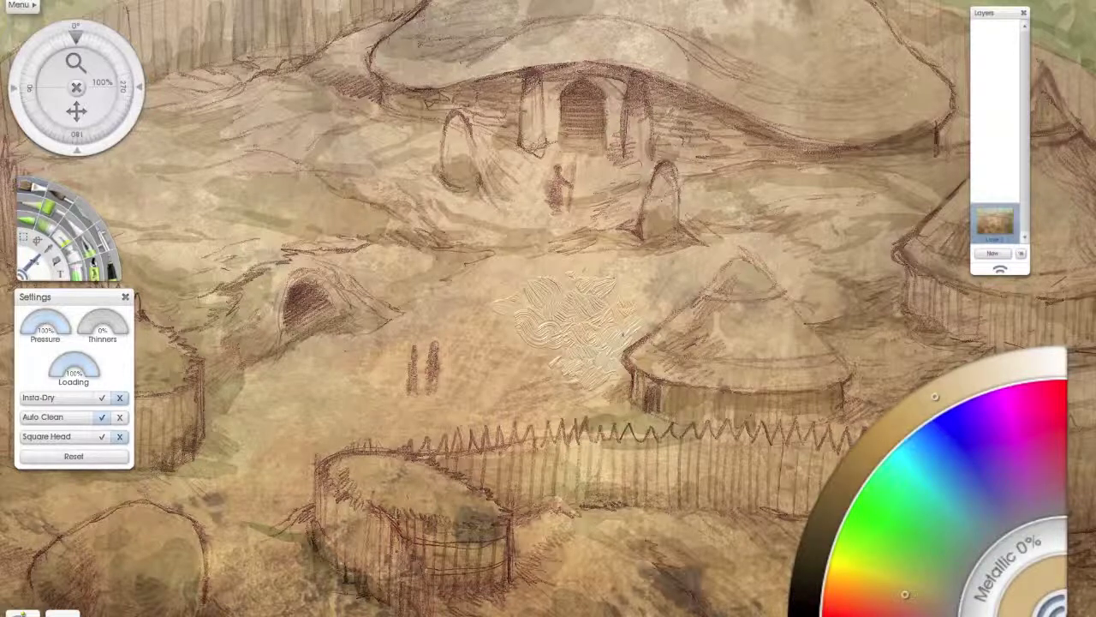
{"action": "left_click_drag", "start_coordinate": [565, 342], "coordinate": [518, 373]}
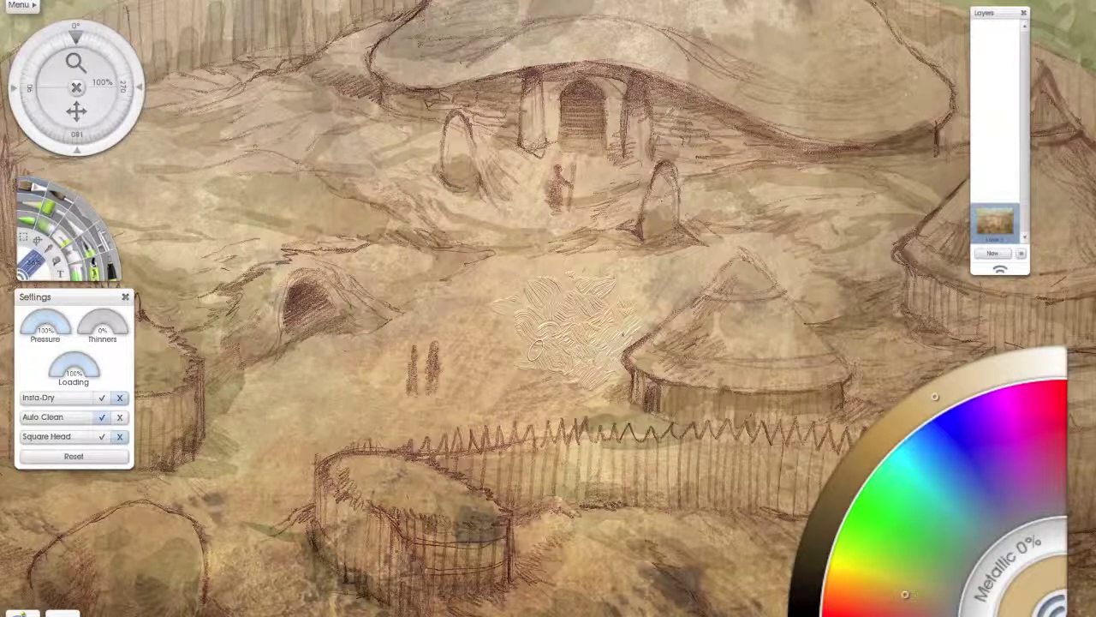
{"action": "mouse_move", "coordinate": [497, 331]}
{"action": "left_mouse_down"}
{"action": "mouse_move", "coordinate": [475, 299]}
{"action": "mouse_move", "coordinate": [500, 279]}
{"action": "left_mouse_up"}
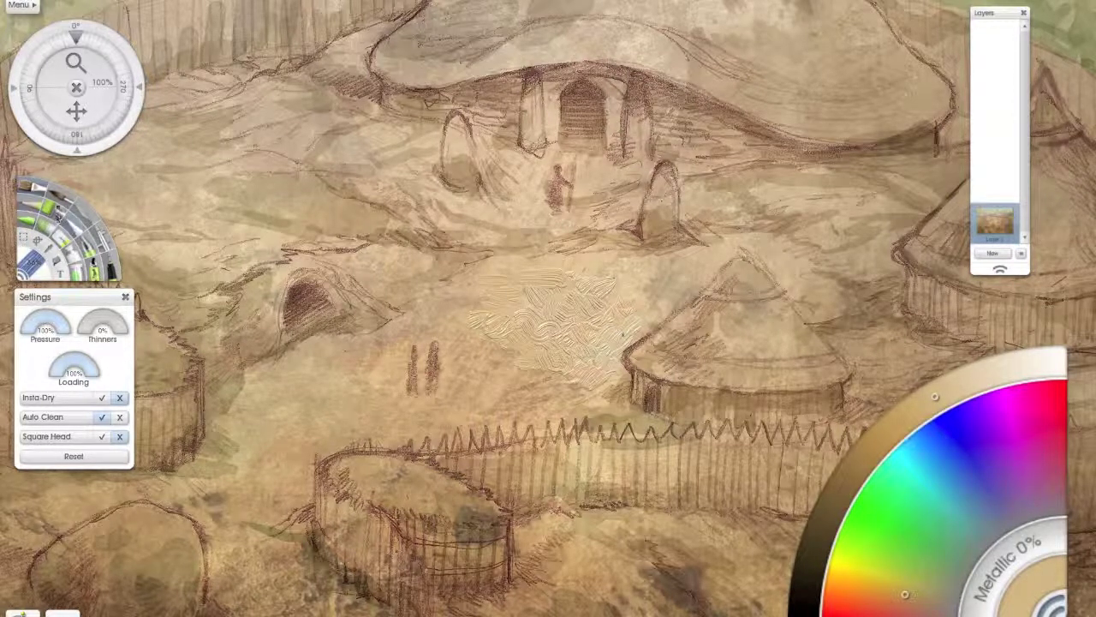
Smooth the knife patch with the Blender, then paint a small olive patch beside the lower fenced rings
{"action": "left_click", "coordinate": [103, 267]}
{"action": "mouse_move", "coordinate": [572, 332]}
{"action": "left_mouse_down"}
{"action": "mouse_move", "coordinate": [555, 331]}
{"action": "mouse_move", "coordinate": [540, 308]}
{"action": "mouse_move", "coordinate": [473, 314]}
{"action": "mouse_move", "coordinate": [560, 295]}
{"action": "mouse_move", "coordinate": [599, 306]}
{"action": "mouse_move", "coordinate": [582, 334]}
{"action": "mouse_move", "coordinate": [621, 330]}
{"action": "mouse_move", "coordinate": [599, 364]}
{"action": "mouse_move", "coordinate": [501, 363]}
{"action": "mouse_move", "coordinate": [503, 339]}
{"action": "mouse_move", "coordinate": [621, 317]}
{"action": "mouse_move", "coordinate": [599, 372]}
{"action": "mouse_move", "coordinate": [634, 334]}
{"action": "mouse_move", "coordinate": [532, 361]}
{"action": "left_mouse_up"}
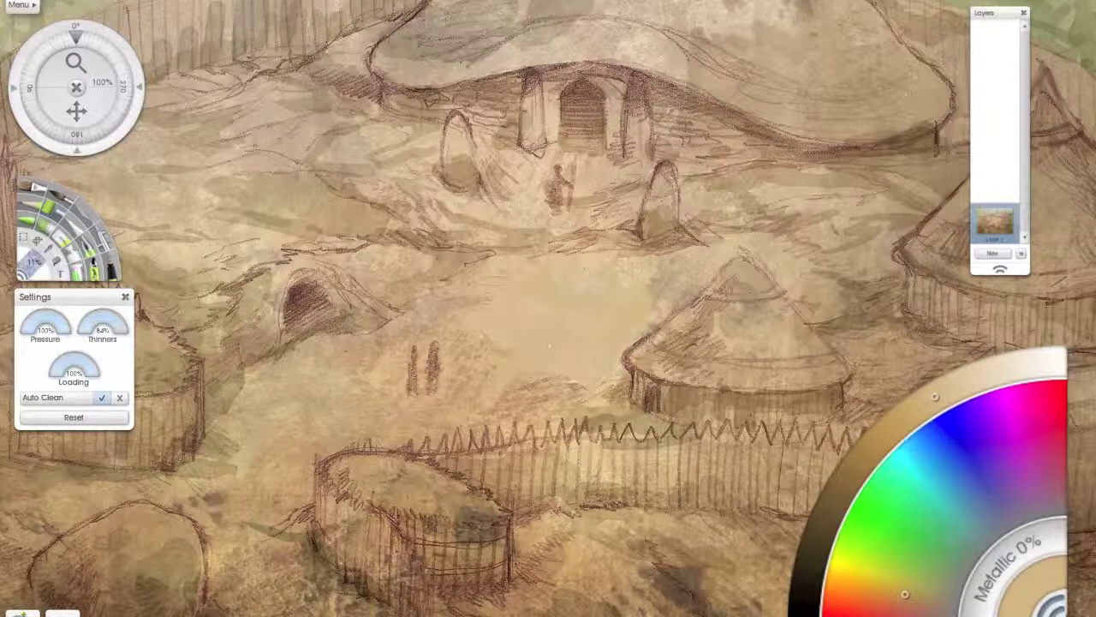
{"action": "key", "text": "o"}
{"action": "mouse_move", "coordinate": [268, 438]}
{"action": "left_mouse_down"}
{"action": "mouse_move", "coordinate": [735, 187]}
{"action": "mouse_move", "coordinate": [856, 68]}
{"action": "mouse_move", "coordinate": [873, 68]}
{"action": "left_mouse_up"}
{"action": "left_click", "coordinate": [297, 351], "text": "alt"}
{"action": "mouse_move", "coordinate": [297, 351]}
{"action": "left_mouse_down"}
{"action": "mouse_move", "coordinate": [287, 355]}
{"action": "mouse_move", "coordinate": [299, 377]}
{"action": "mouse_move", "coordinate": [315, 336]}
{"action": "mouse_move", "coordinate": [364, 319]}
{"action": "mouse_move", "coordinate": [351, 322]}
{"action": "mouse_move", "coordinate": [362, 308]}
{"action": "mouse_move", "coordinate": [347, 300]}
{"action": "mouse_move", "coordinate": [377, 305]}
{"action": "mouse_move", "coordinate": [377, 282]}
{"action": "mouse_move", "coordinate": [387, 296]}
{"action": "mouse_move", "coordinate": [360, 326]}
{"action": "left_mouse_up"}
Extend the olive strokes and scribble light sampled-ground strokes over the olive patch and left edge
{"action": "left_click", "coordinate": [351, 309], "text": "alt"}
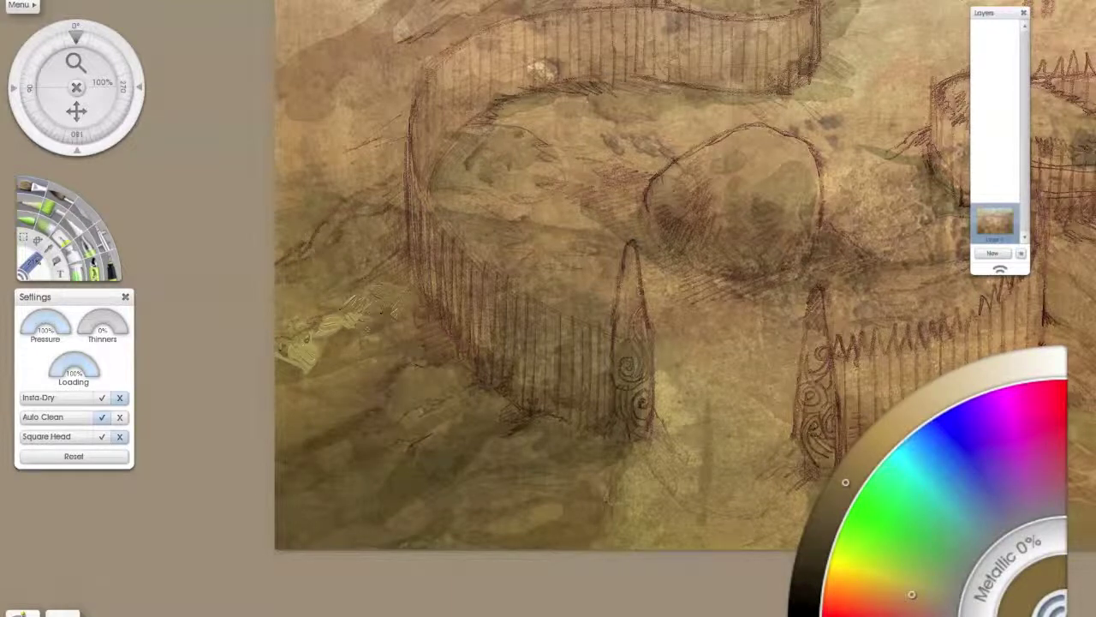
{"action": "left_click", "coordinate": [317, 338], "text": "alt"}
{"action": "left_click", "coordinate": [322, 331], "text": "alt"}
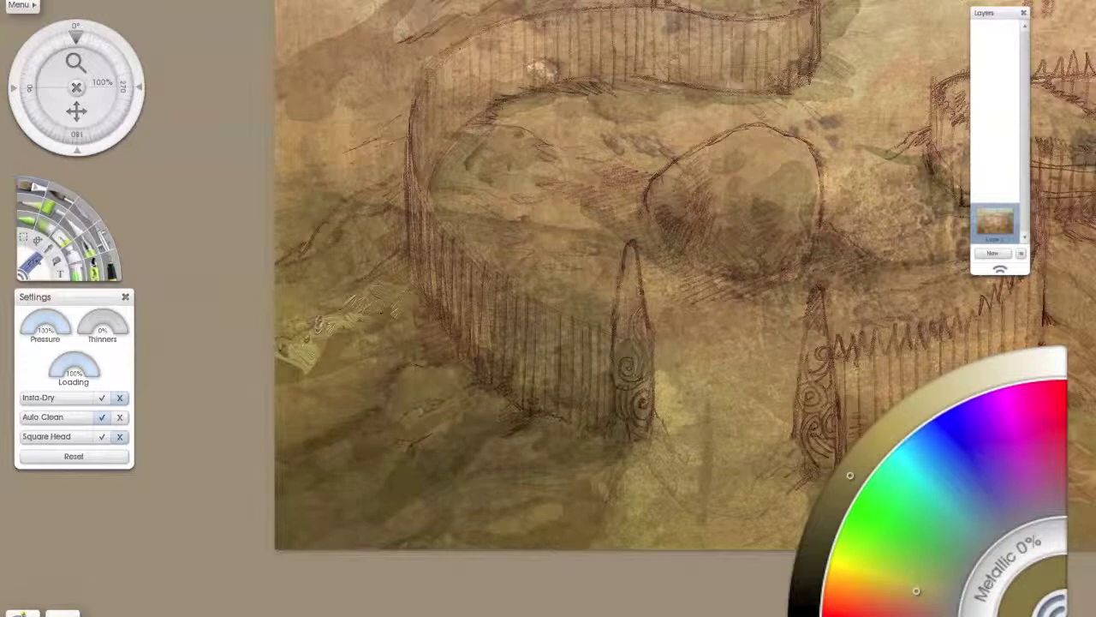
{"action": "left_click", "coordinate": [305, 337], "text": "alt"}
{"action": "left_click", "coordinate": [295, 311], "text": "alt"}
{"action": "left_click", "coordinate": [299, 309], "text": "alt"}
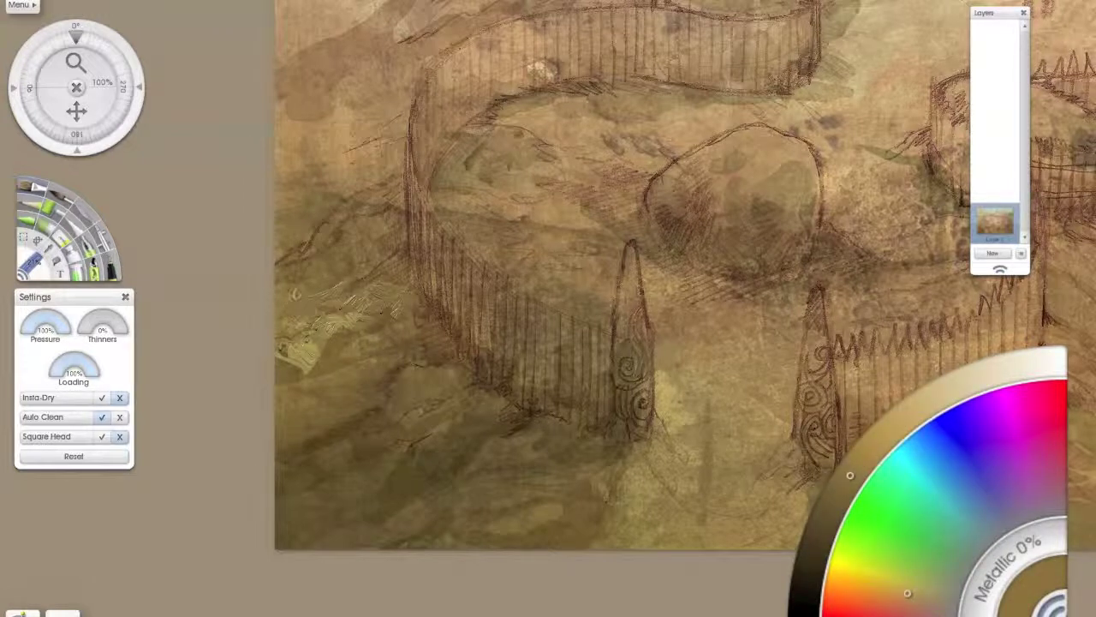
{"action": "mouse_move", "coordinate": [295, 312]}
{"action": "left_mouse_down"}
{"action": "mouse_move", "coordinate": [358, 276]}
{"action": "mouse_move", "coordinate": [302, 272]}
{"action": "mouse_move", "coordinate": [321, 233]}
{"action": "mouse_move", "coordinate": [291, 257]}
{"action": "mouse_move", "coordinate": [282, 324]}
{"action": "left_mouse_up"}
{"action": "left_click", "coordinate": [351, 269], "text": "alt"}
{"action": "left_click", "coordinate": [299, 267], "text": "alt"}
Zoom out to 75% and add light strokes lower on the hillside and lower-left ground
{"action": "key", "text": "ctrl+minus"}
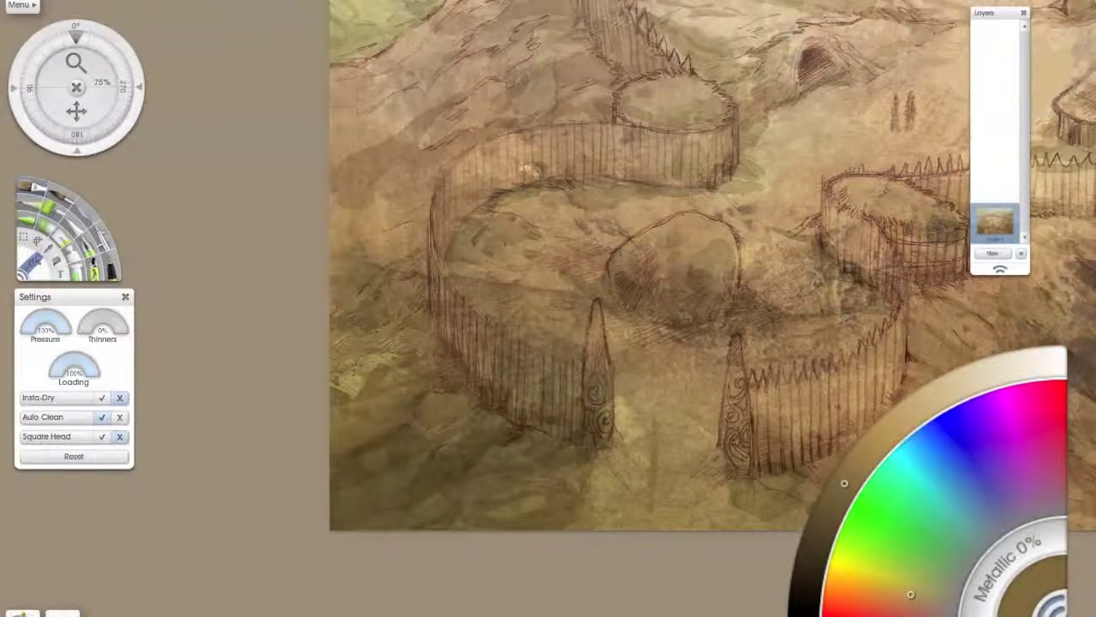
{"action": "left_click", "coordinate": [381, 381], "text": "alt"}
{"action": "mouse_move", "coordinate": [376, 384]}
{"action": "left_mouse_down"}
{"action": "mouse_move", "coordinate": [398, 374]}
{"action": "mouse_move", "coordinate": [352, 405]}
{"action": "mouse_move", "coordinate": [397, 400]}
{"action": "mouse_move", "coordinate": [349, 418]}
{"action": "mouse_move", "coordinate": [353, 407]}
{"action": "left_mouse_up"}
{"action": "left_click", "coordinate": [351, 411], "text": "alt"}
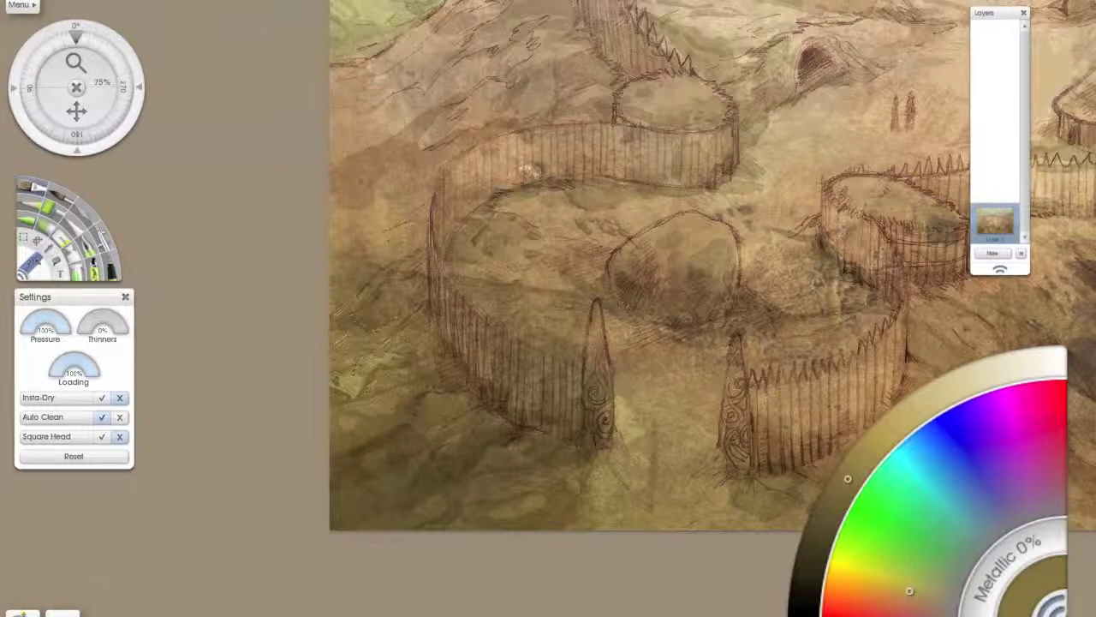
{"action": "left_click", "coordinate": [351, 423], "text": "alt"}
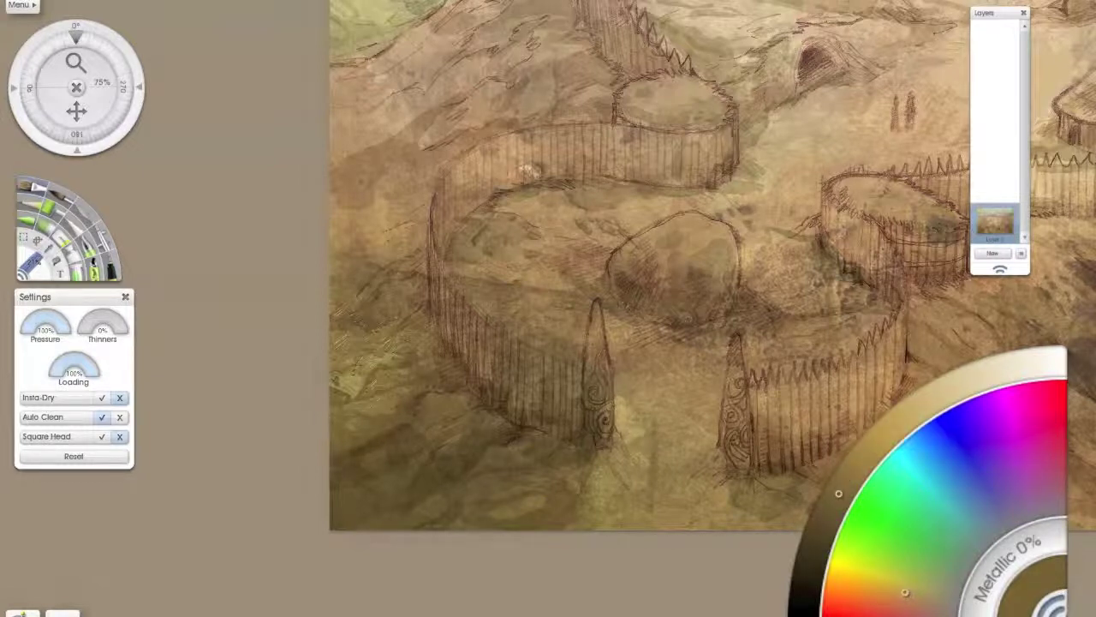
{"action": "left_click", "coordinate": [351, 423], "text": "alt"}
{"action": "mouse_move", "coordinate": [364, 424]}
{"action": "left_mouse_down"}
{"action": "mouse_move", "coordinate": [379, 427]}
{"action": "mouse_move", "coordinate": [355, 420]}
{"action": "mouse_move", "coordinate": [379, 425]}
{"action": "mouse_move", "coordinate": [347, 441]}
{"action": "mouse_move", "coordinate": [339, 432]}
{"action": "left_mouse_up"}
Sample darker and nearby hillside colours and paint light strokes and dabs over the lower-left ground
{"action": "left_click", "coordinate": [351, 423], "text": "alt"}
{"action": "left_click", "coordinate": [391, 416], "text": "alt"}
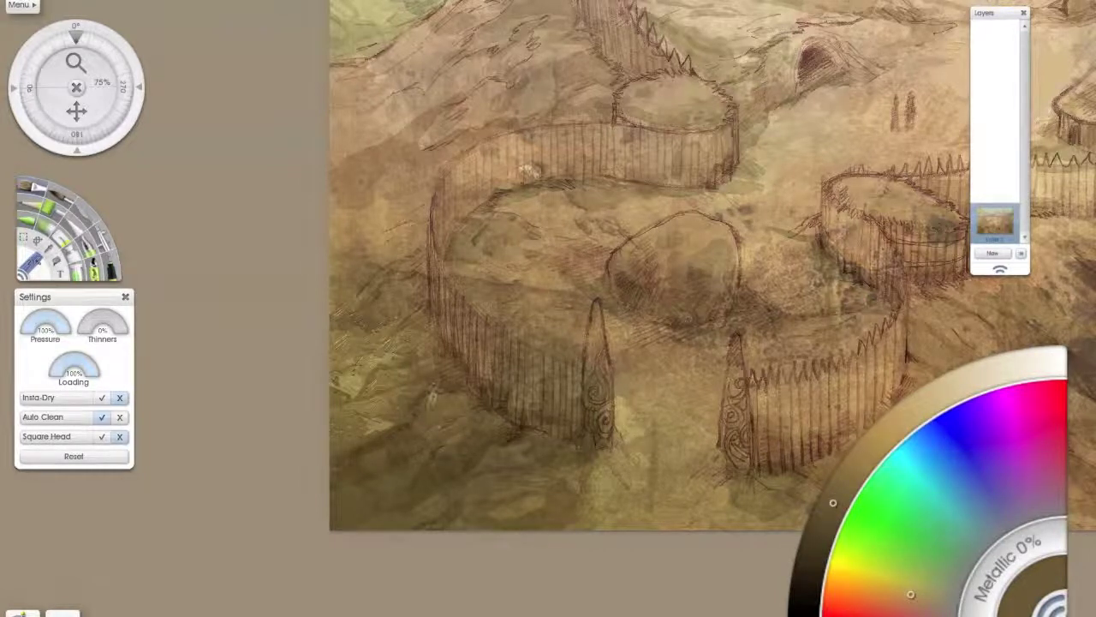
{"action": "left_click", "coordinate": [431, 398], "text": "alt"}
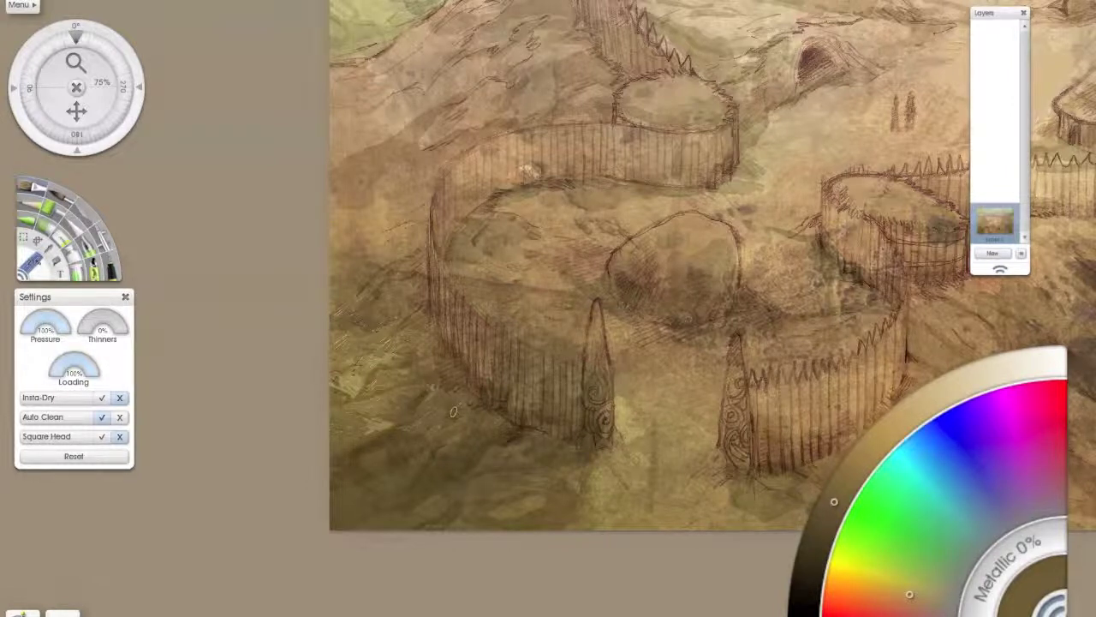
{"action": "left_click", "coordinate": [428, 405], "text": "alt"}
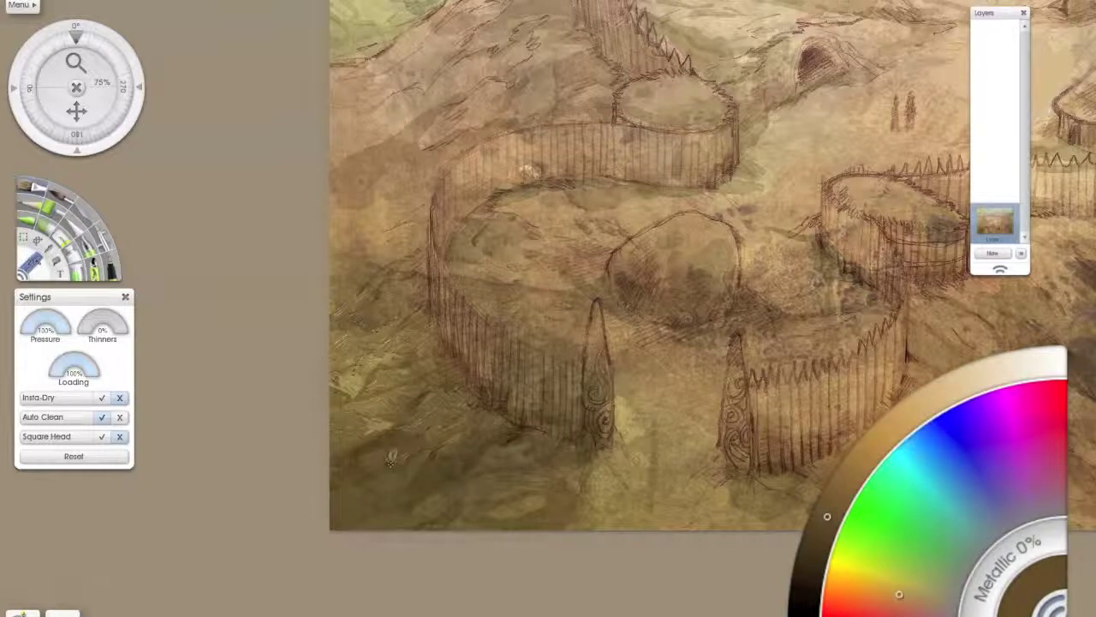
{"action": "left_click", "coordinate": [370, 460], "text": "alt"}
{"action": "mouse_move", "coordinate": [371, 474]}
{"action": "left_mouse_down"}
{"action": "mouse_move", "coordinate": [377, 455]}
{"action": "mouse_move", "coordinate": [373, 469]}
{"action": "left_mouse_up"}
{"action": "left_click", "coordinate": [364, 432], "text": "alt"}
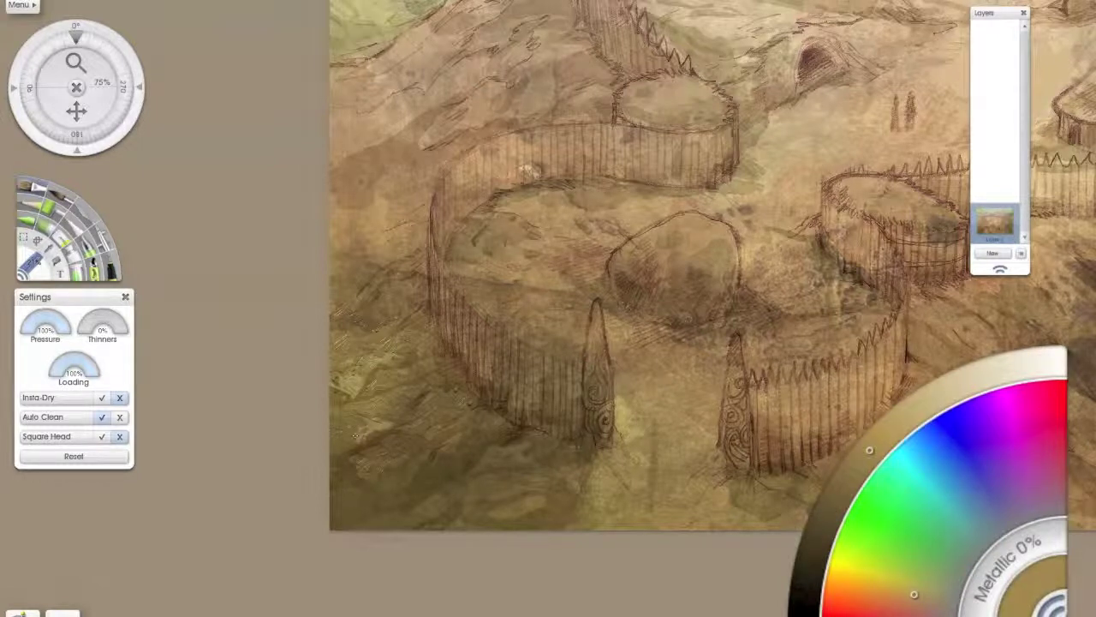
{"action": "left_click_drag", "start_coordinate": [363, 422], "coordinate": [349, 416]}
Sample several ground colours near the left edge and paint light strokes along it
{"action": "left_click", "coordinate": [369, 360], "text": "alt"}
{"action": "left_click", "coordinate": [365, 334], "text": "alt"}
{"action": "left_click", "coordinate": [363, 332], "text": "alt"}
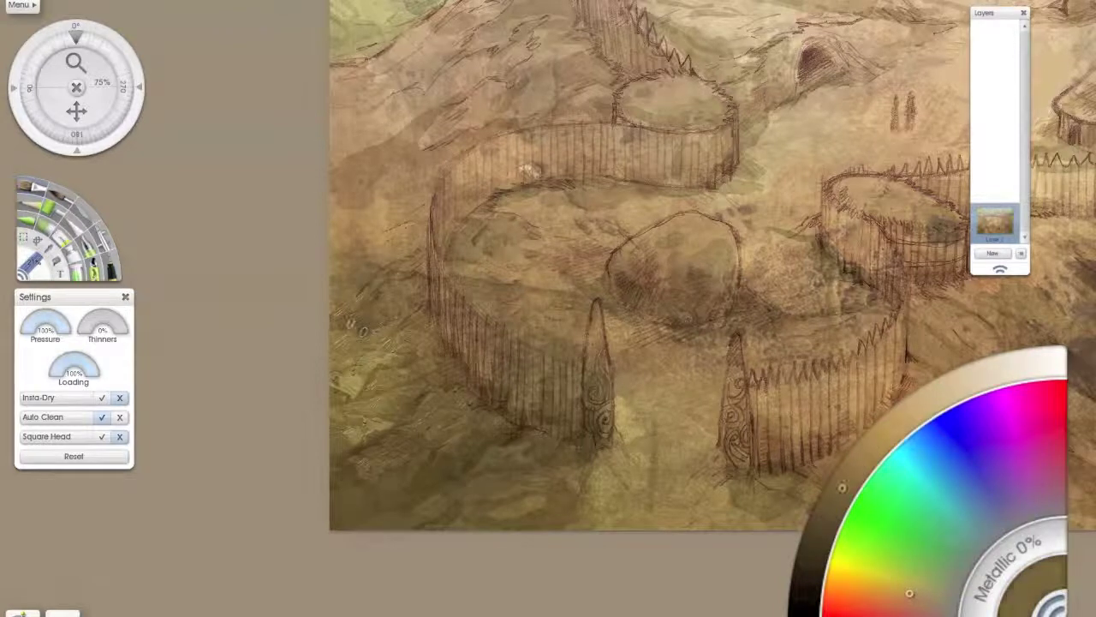
{"action": "left_click", "coordinate": [358, 332], "text": "alt"}
{"action": "left_click", "coordinate": [357, 333], "text": "alt"}
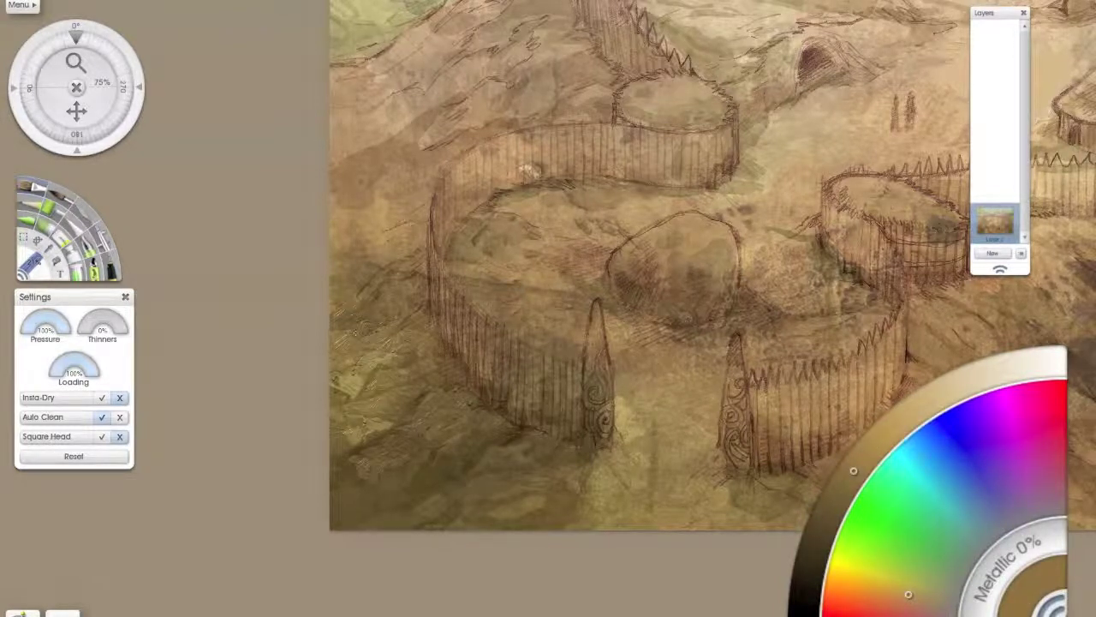
{"action": "left_click", "coordinate": [360, 328], "text": "alt"}
{"action": "left_click_drag", "start_coordinate": [338, 324], "coordinate": [391, 313]}
Sample lighter and darker ground shades near the fence and on the lower hillside
{"action": "left_click", "coordinate": [401, 307], "text": "alt"}
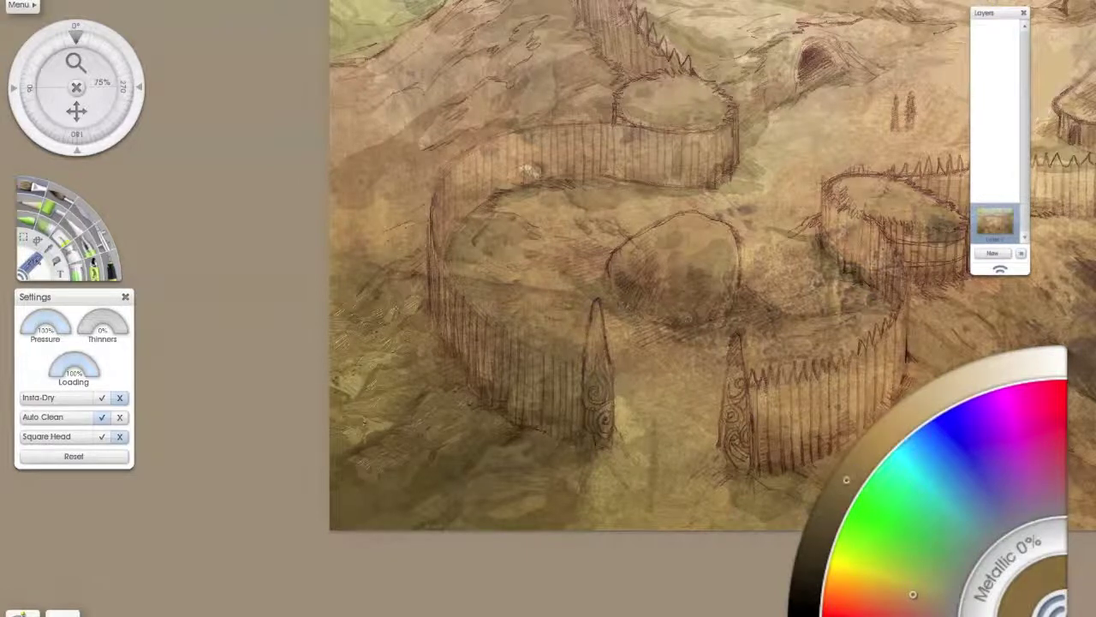
{"action": "left_click", "coordinate": [424, 285], "text": "alt"}
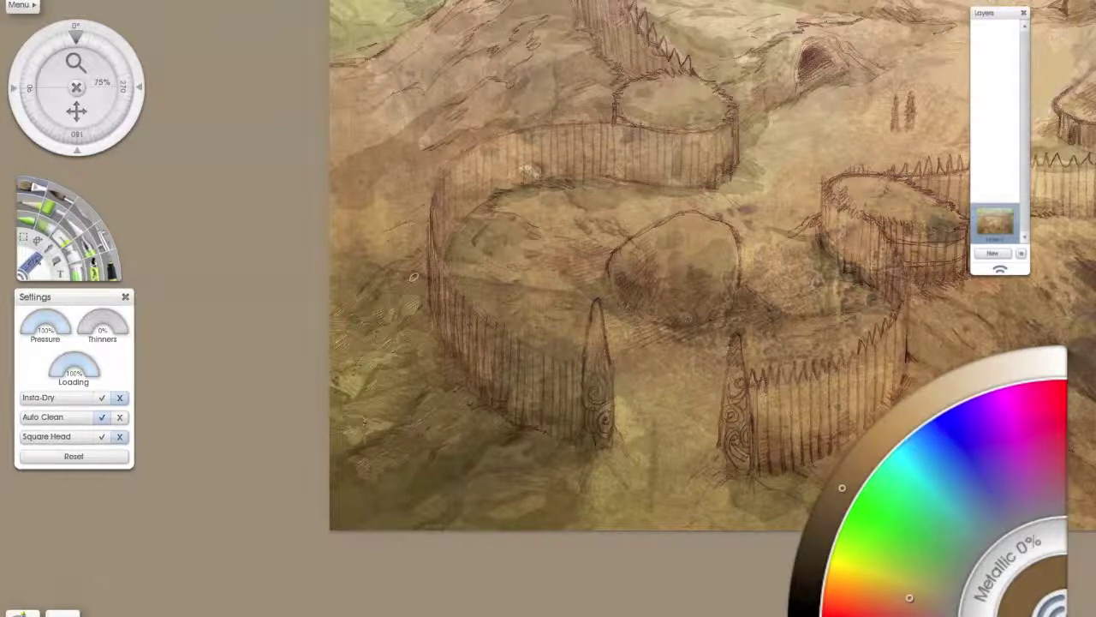
{"action": "left_click", "coordinate": [413, 281], "text": "alt"}
{"action": "left_click", "coordinate": [376, 304], "text": "alt"}
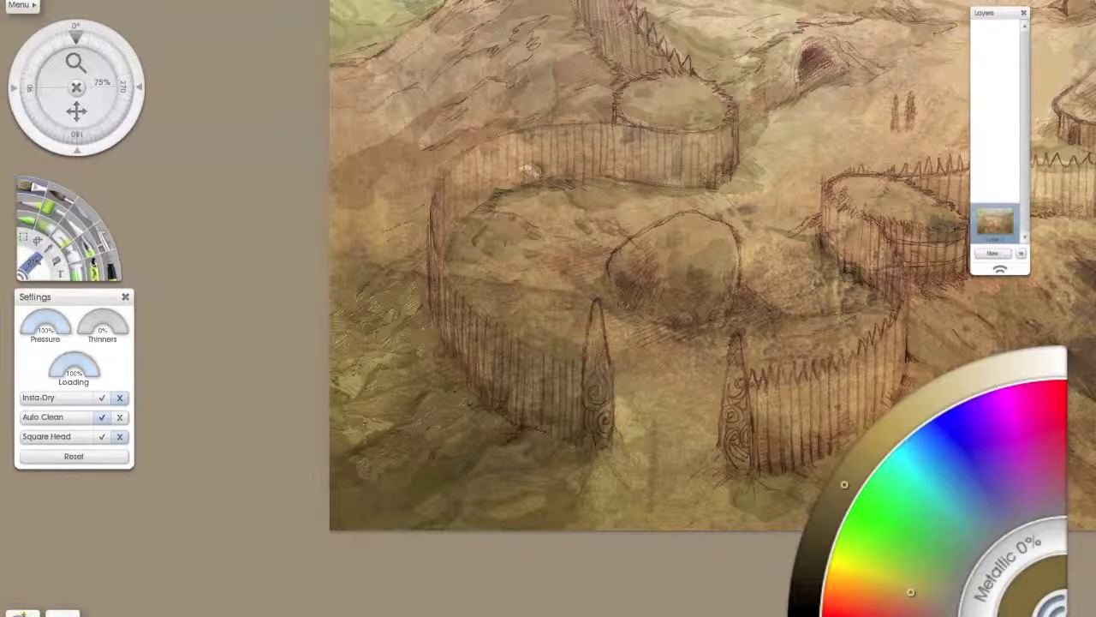
{"action": "left_click", "coordinate": [401, 482], "text": "alt"}
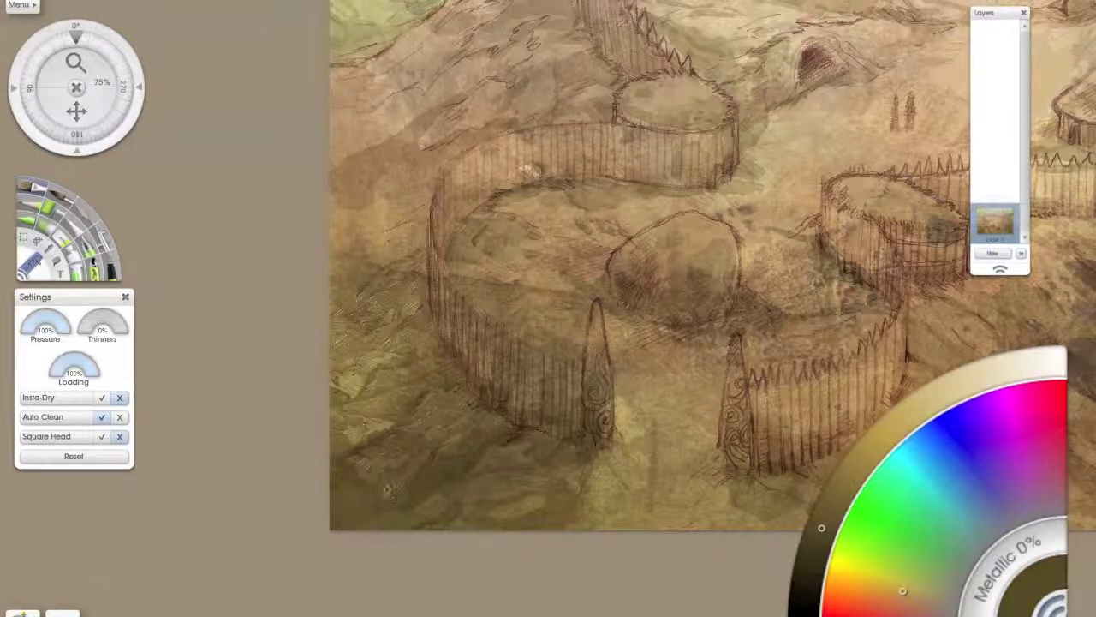
{"action": "left_click", "coordinate": [408, 473], "text": "alt"}
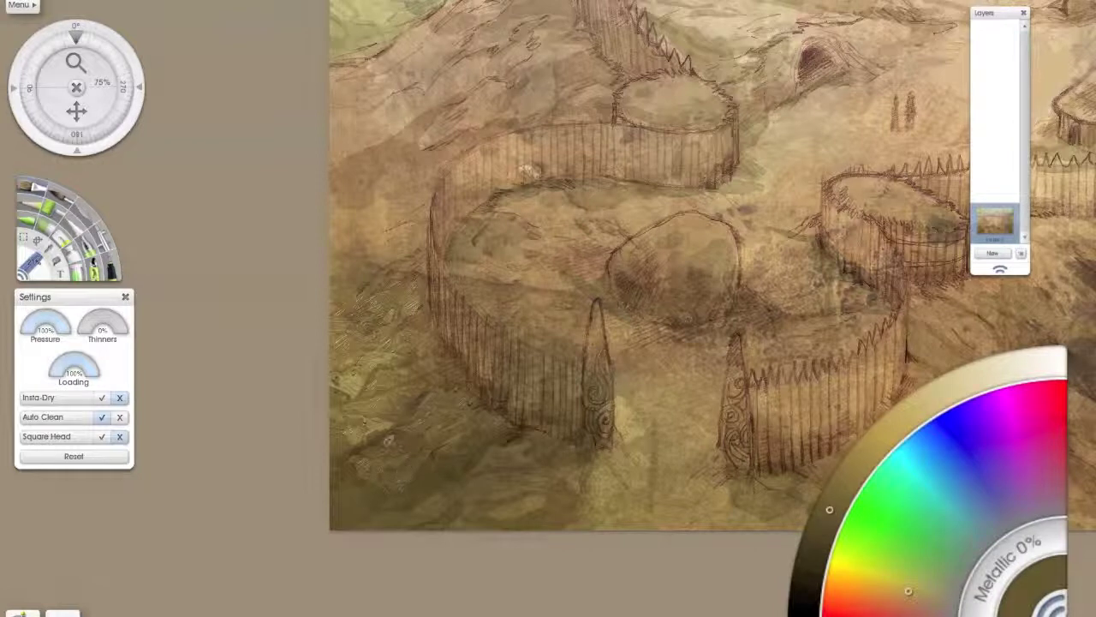
{"action": "scroll", "coordinate": [411, 407], "scroll_direction": "up", "scroll_amount": 2}
Paint brown strokes over the lower-left ground, then zoom to 200% and add small textured strokes by the fence
{"action": "left_click", "coordinate": [469, 424], "text": "alt"}
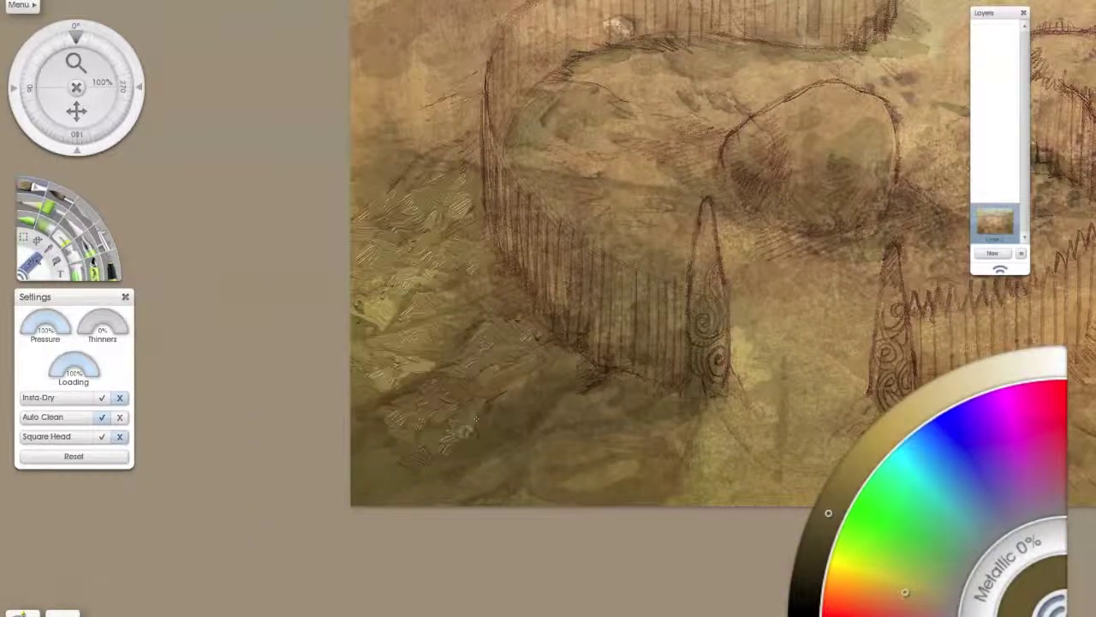
{"action": "mouse_move", "coordinate": [500, 400]}
{"action": "left_mouse_down"}
{"action": "mouse_move", "coordinate": [527, 379]}
{"action": "mouse_move", "coordinate": [483, 447]}
{"action": "mouse_move", "coordinate": [436, 471]}
{"action": "mouse_move", "coordinate": [416, 458]}
{"action": "mouse_move", "coordinate": [411, 472]}
{"action": "mouse_move", "coordinate": [394, 451]}
{"action": "left_mouse_up"}
{"action": "scroll", "coordinate": [396, 452], "scroll_direction": "up", "scroll_amount": 3}
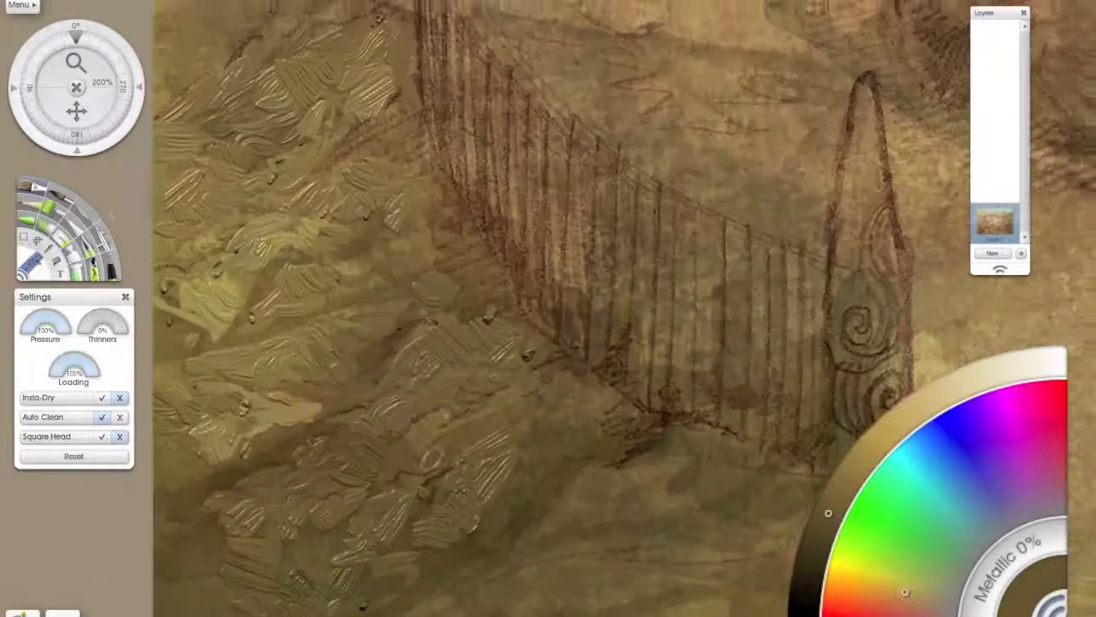
{"action": "key", "text": "p"}
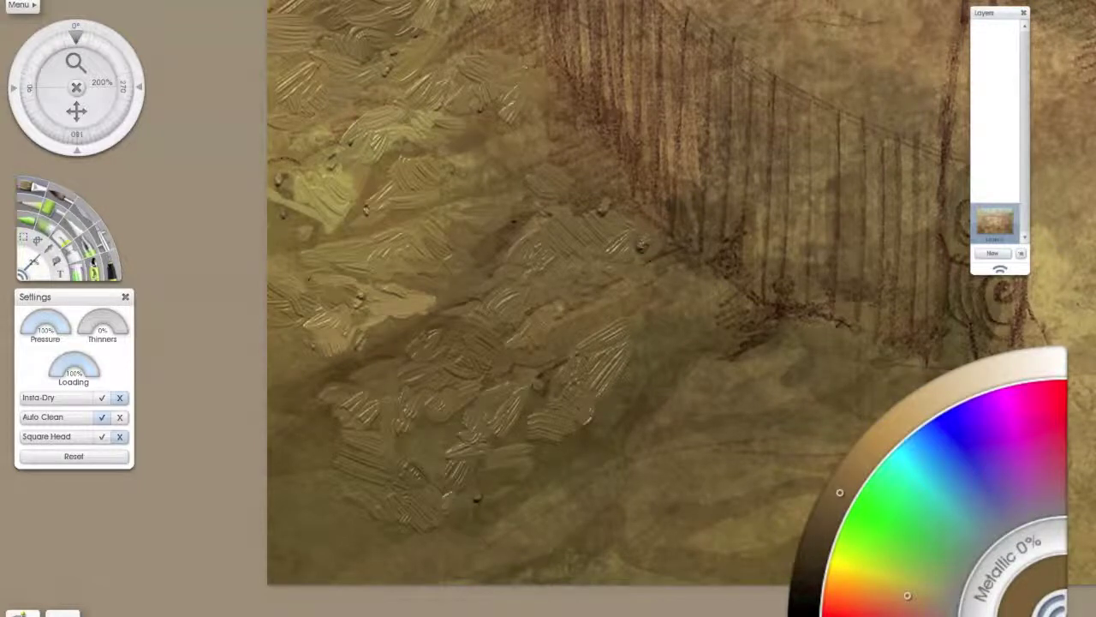
{"action": "mouse_move", "coordinate": [565, 318]}
{"action": "left_mouse_down"}
{"action": "mouse_move", "coordinate": [524, 347]}
{"action": "mouse_move", "coordinate": [471, 344]}
{"action": "mouse_move", "coordinate": [548, 341]}
{"action": "mouse_move", "coordinate": [576, 318]}
{"action": "mouse_move", "coordinate": [565, 300]}
{"action": "mouse_move", "coordinate": [644, 294]}
{"action": "mouse_move", "coordinate": [657, 272]}
{"action": "mouse_move", "coordinate": [633, 267]}
{"action": "mouse_move", "coordinate": [640, 238]}
{"action": "mouse_move", "coordinate": [675, 254]}
{"action": "mouse_move", "coordinate": [673, 289]}
{"action": "mouse_move", "coordinate": [644, 300]}
{"action": "mouse_move", "coordinate": [678, 322]}
{"action": "mouse_move", "coordinate": [609, 351]}
{"action": "mouse_move", "coordinate": [618, 389]}
{"action": "mouse_move", "coordinate": [659, 348]}
{"action": "mouse_move", "coordinate": [559, 376]}
{"action": "mouse_move", "coordinate": [554, 368]}
{"action": "mouse_move", "coordinate": [490, 471]}
{"action": "mouse_move", "coordinate": [494, 518]}
{"action": "left_mouse_up"}
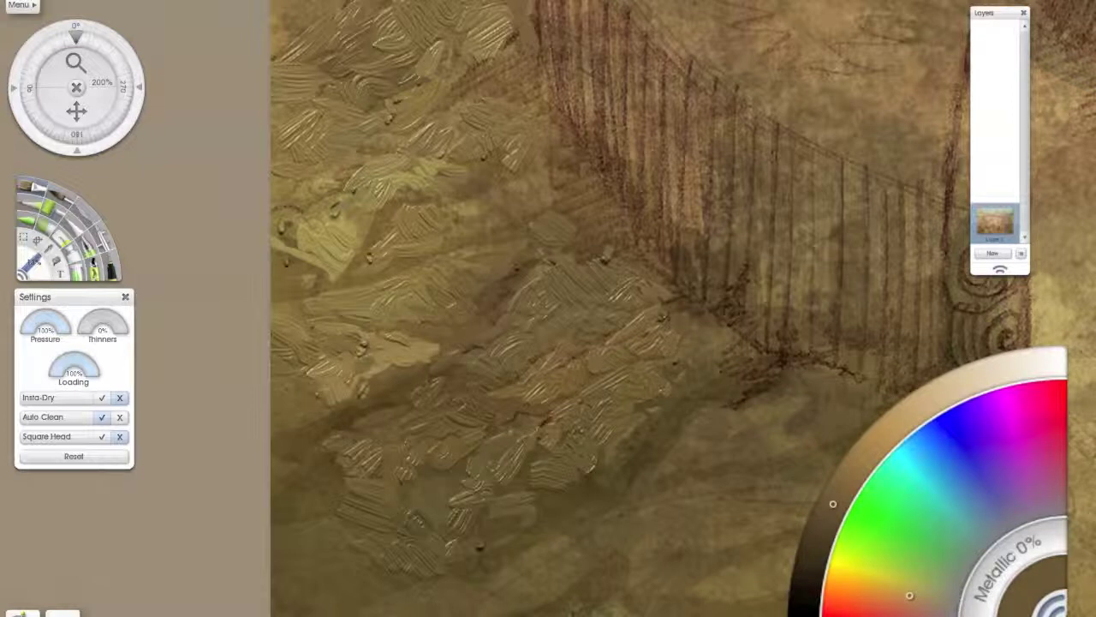
Lower brush Pressure to 65% and pick lighter paint tones while showing more ground above
{"action": "left_click_drag", "start_coordinate": [60, 327], "coordinate": [47, 330]}
{"action": "left_click", "coordinate": [485, 222], "text": "alt"}
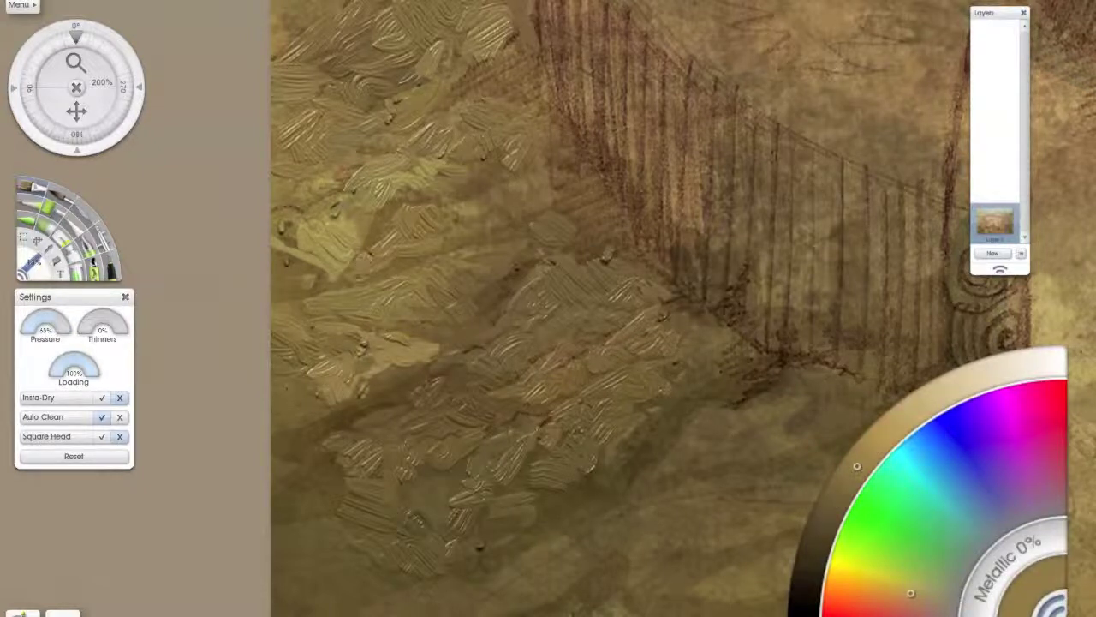
{"action": "left_click_drag", "start_coordinate": [454, 241], "coordinate": [467, 296]}
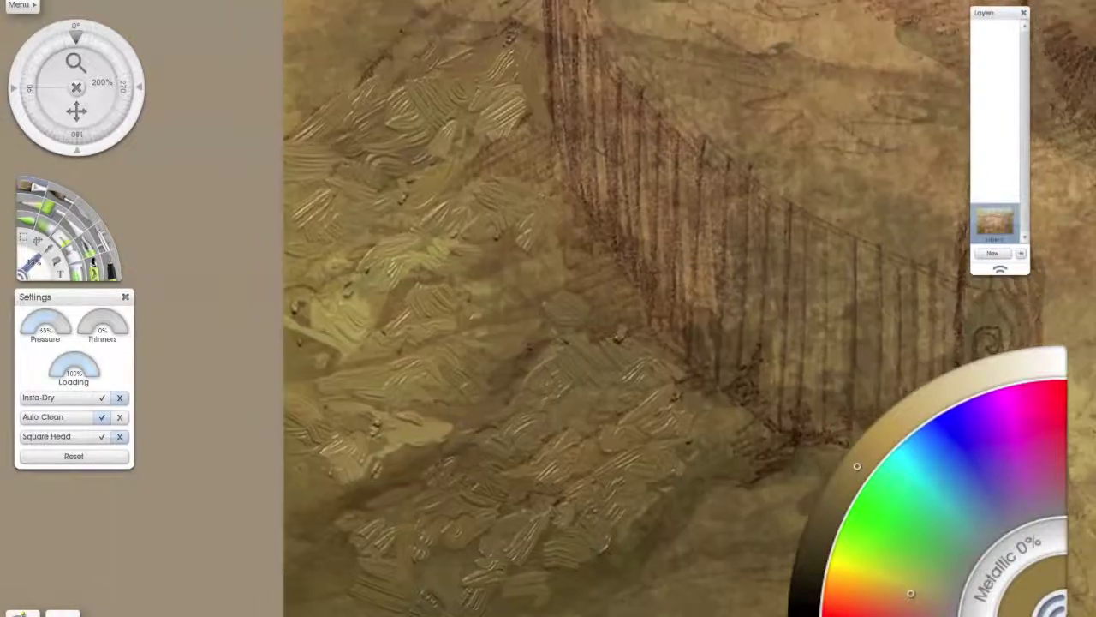
{"action": "left_click", "coordinate": [332, 264], "text": "alt"}
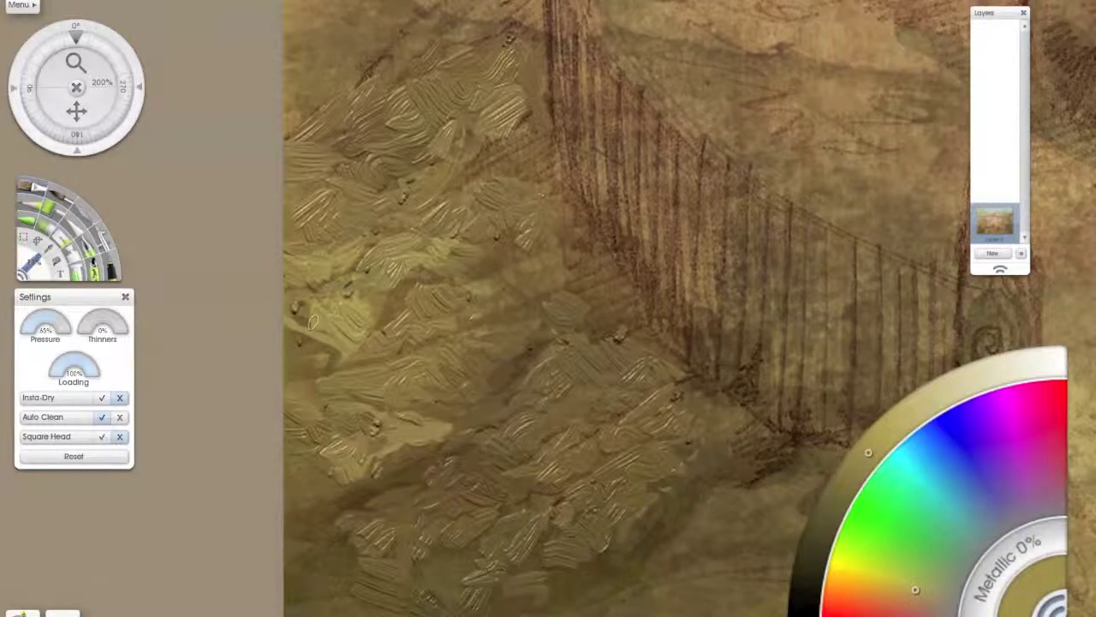
Zoom back to 100% and paint light sampled strokes along the painting's lower ground edge
{"action": "key", "text": "ctrl+minus"}
{"action": "left_click_drag", "start_coordinate": [600, 257], "coordinate": [479, 199]}
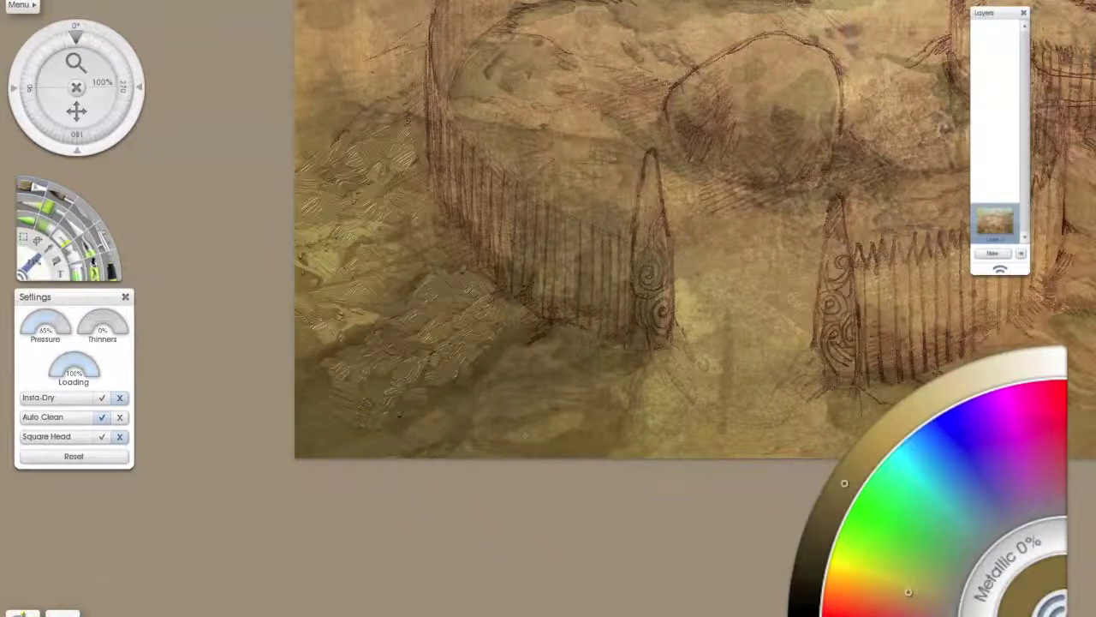
{"action": "mouse_move", "coordinate": [525, 435]}
{"action": "left_mouse_down"}
{"action": "mouse_move", "coordinate": [532, 445]}
{"action": "mouse_move", "coordinate": [514, 442]}
{"action": "mouse_move", "coordinate": [586, 421]}
{"action": "mouse_move", "coordinate": [550, 415]}
{"action": "mouse_move", "coordinate": [565, 406]}
{"action": "mouse_move", "coordinate": [501, 413]}
{"action": "mouse_move", "coordinate": [518, 403]}
{"action": "mouse_move", "coordinate": [505, 394]}
{"action": "mouse_move", "coordinate": [447, 415]}
{"action": "left_mouse_up"}
{"action": "left_click", "coordinate": [484, 400], "text": "alt"}
{"action": "left_click", "coordinate": [400, 439], "text": "alt"}
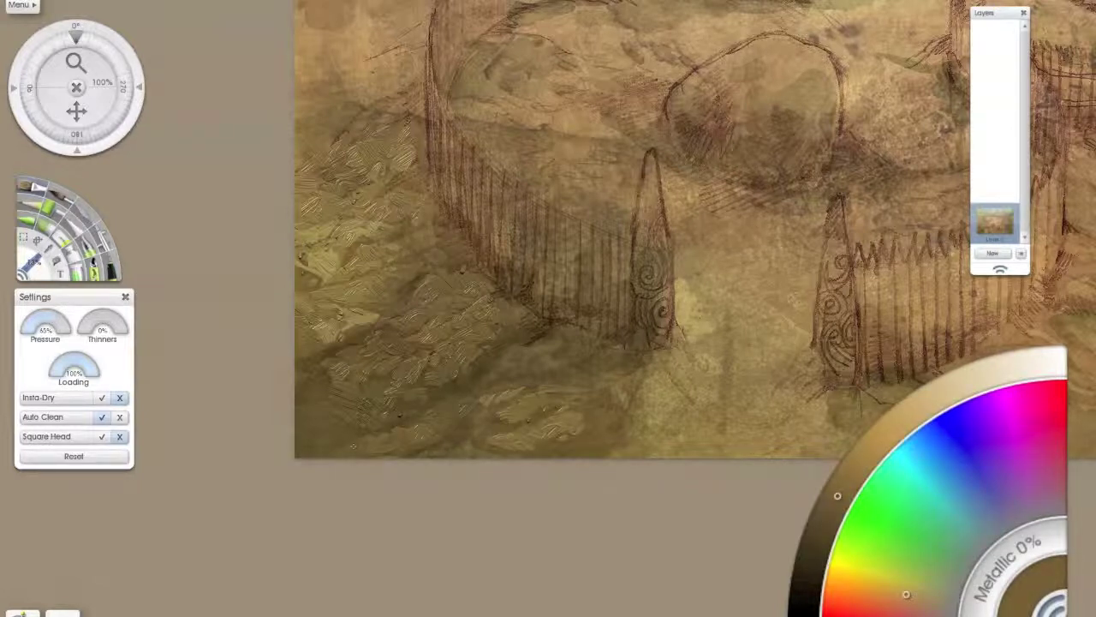
{"action": "left_click", "coordinate": [435, 438], "text": "alt"}
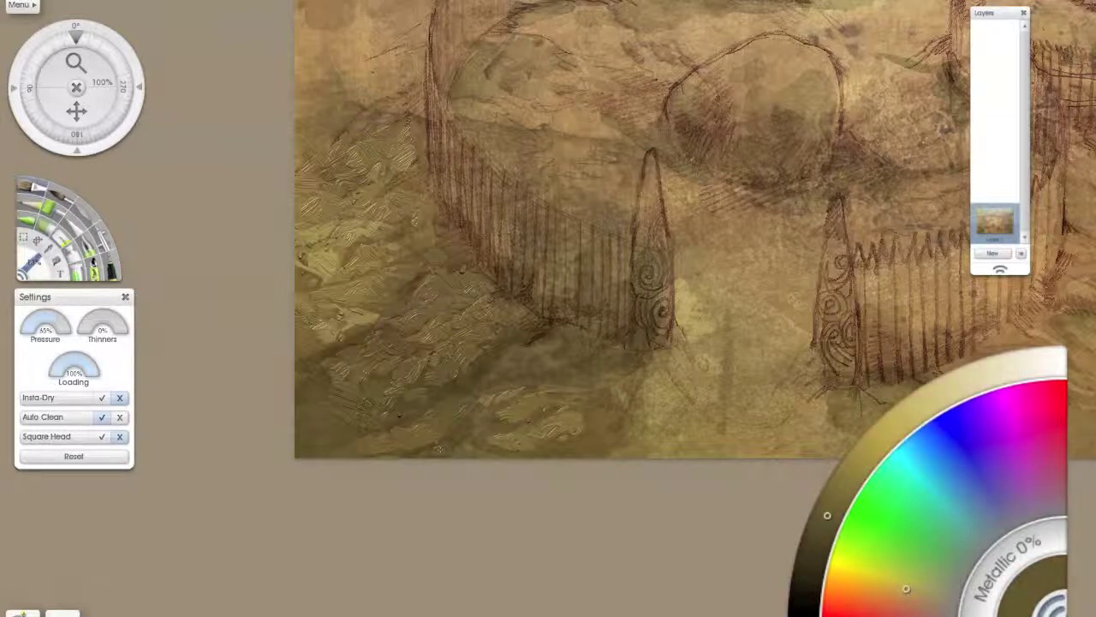
{"action": "left_click", "coordinate": [876, 443], "text": "alt"}
{"action": "left_click", "coordinate": [477, 450], "text": "alt"}
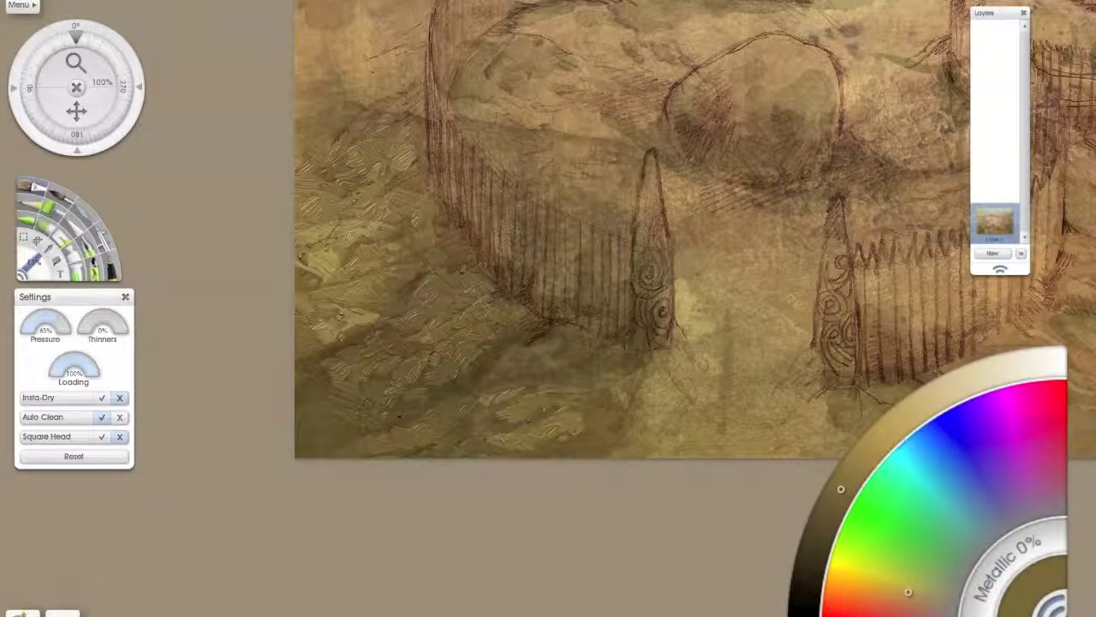
{"action": "left_click_drag", "start_coordinate": [552, 447], "coordinate": [588, 435]}
Dab lighter and then dark strokes on the ground just below the fence
{"action": "left_click_drag", "start_coordinate": [555, 347], "coordinate": [519, 324]}
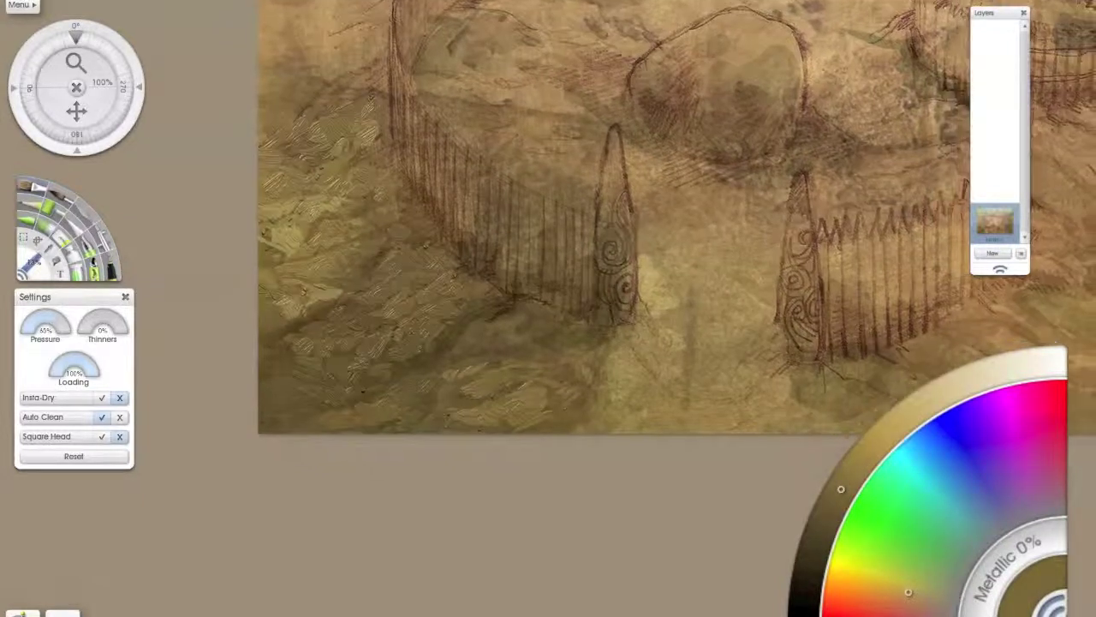
{"action": "left_click", "coordinate": [519, 324], "text": "alt"}
{"action": "left_click", "coordinate": [501, 333], "text": "alt"}
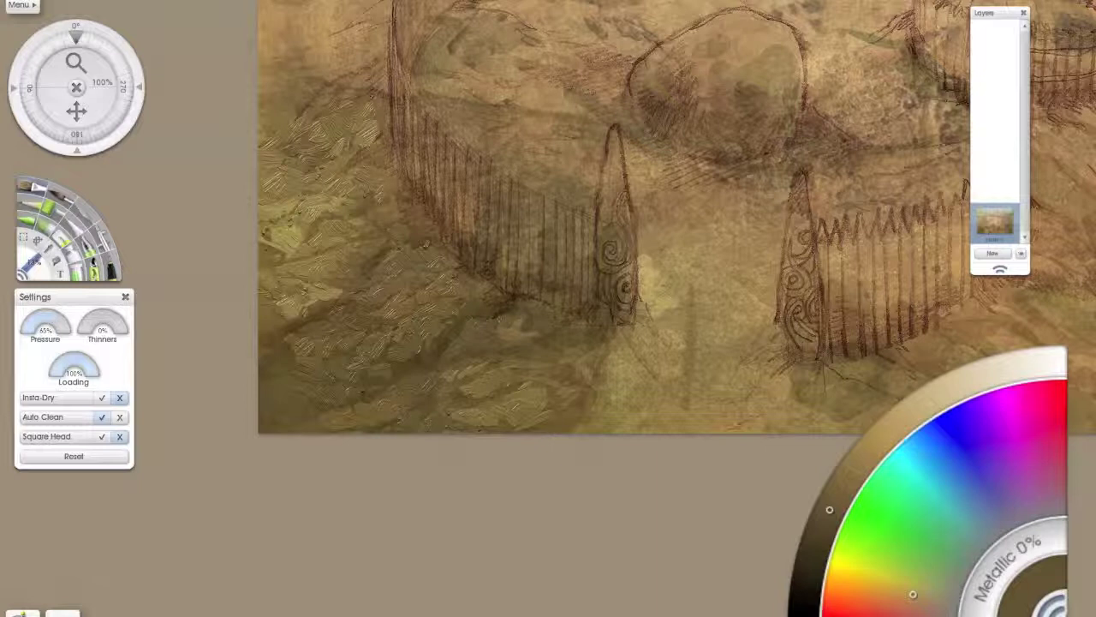
{"action": "mouse_move", "coordinate": [500, 322]}
{"action": "left_mouse_down"}
{"action": "mouse_move", "coordinate": [519, 309]}
{"action": "mouse_move", "coordinate": [496, 315]}
{"action": "left_mouse_up"}
{"action": "left_click", "coordinate": [533, 324], "text": "alt"}
{"action": "left_click", "coordinate": [493, 317], "text": "alt"}
{"action": "mouse_move", "coordinate": [505, 305]}
{"action": "left_mouse_down"}
{"action": "mouse_move", "coordinate": [496, 295]}
{"action": "mouse_move", "coordinate": [492, 306]}
{"action": "mouse_move", "coordinate": [470, 305]}
{"action": "mouse_move", "coordinate": [498, 291]}
{"action": "mouse_move", "coordinate": [491, 313]}
{"action": "left_mouse_up"}
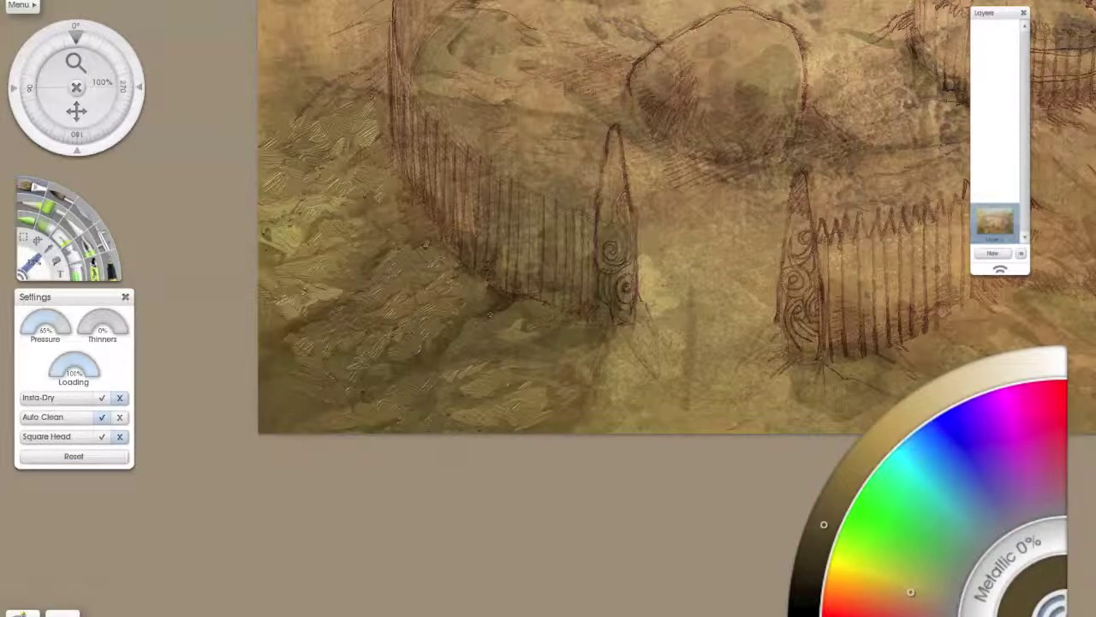
Zoom out to 75%, pan to reveal the right side, and sample new ground colours
{"action": "left_click", "coordinate": [488, 304], "text": "alt"}
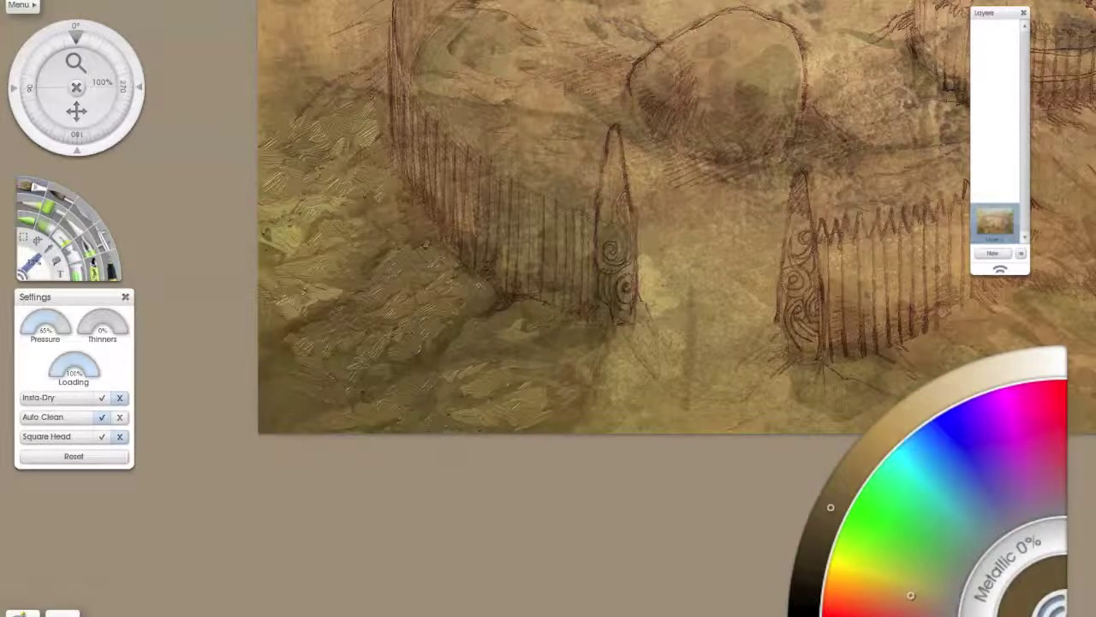
{"action": "scroll", "coordinate": [479, 276], "scroll_direction": "down", "scroll_amount": 1}
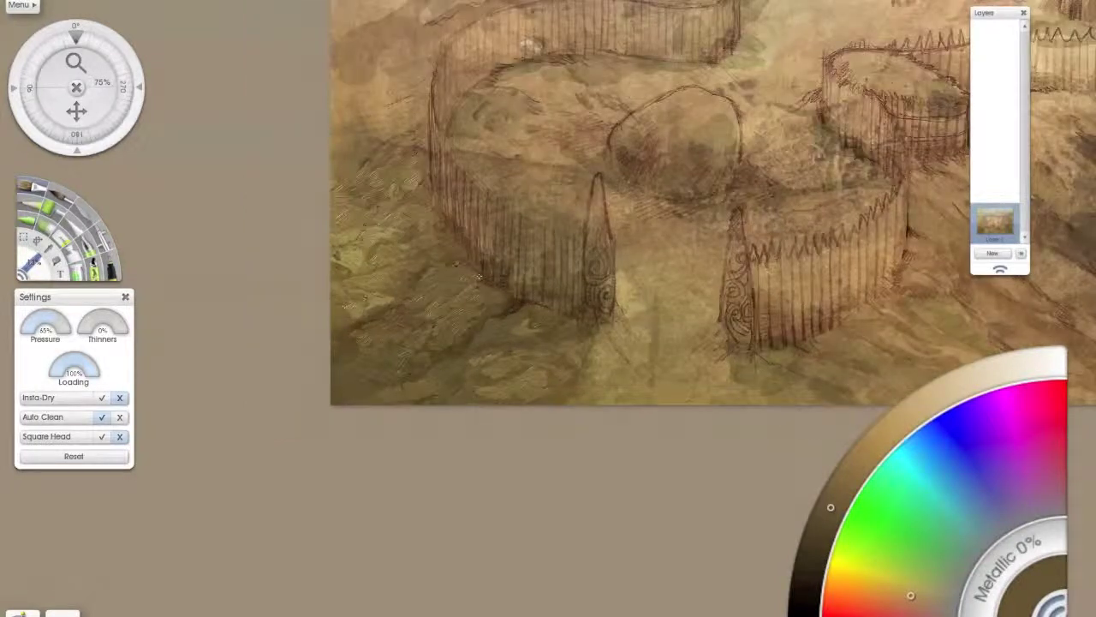
{"action": "left_click_drag", "start_coordinate": [479, 276], "coordinate": [410, 274]}
{"action": "left_click", "coordinate": [352, 364], "text": "alt"}
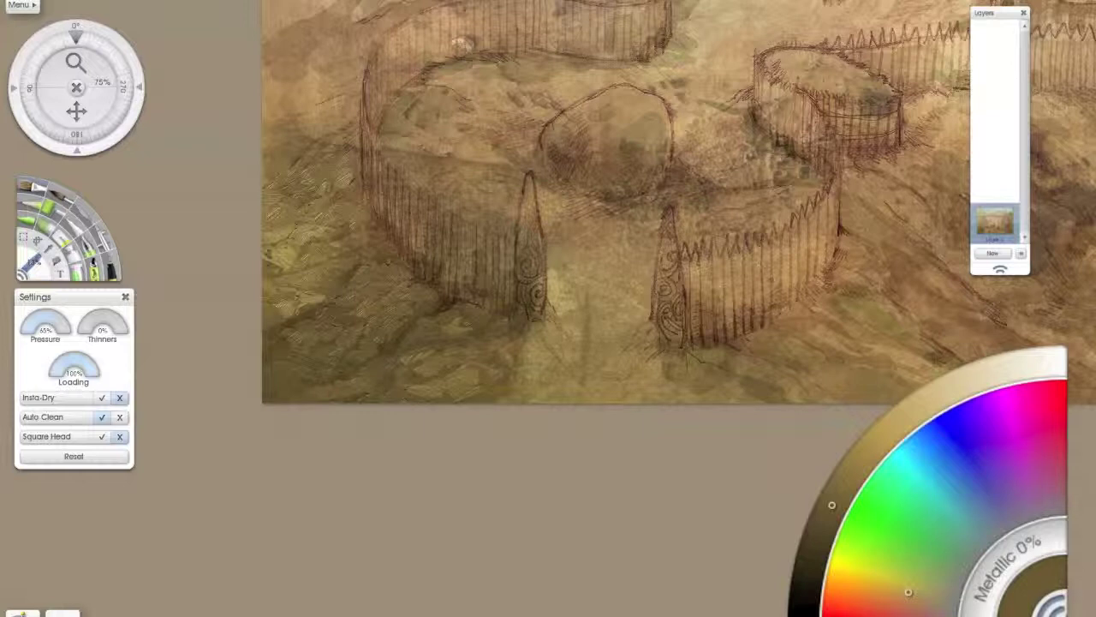
Pan toward the fort's right side, sample brighter ground colours, and add a faint stroke lower down
{"action": "left_click_drag", "start_coordinate": [352, 364], "coordinate": [274, 350]}
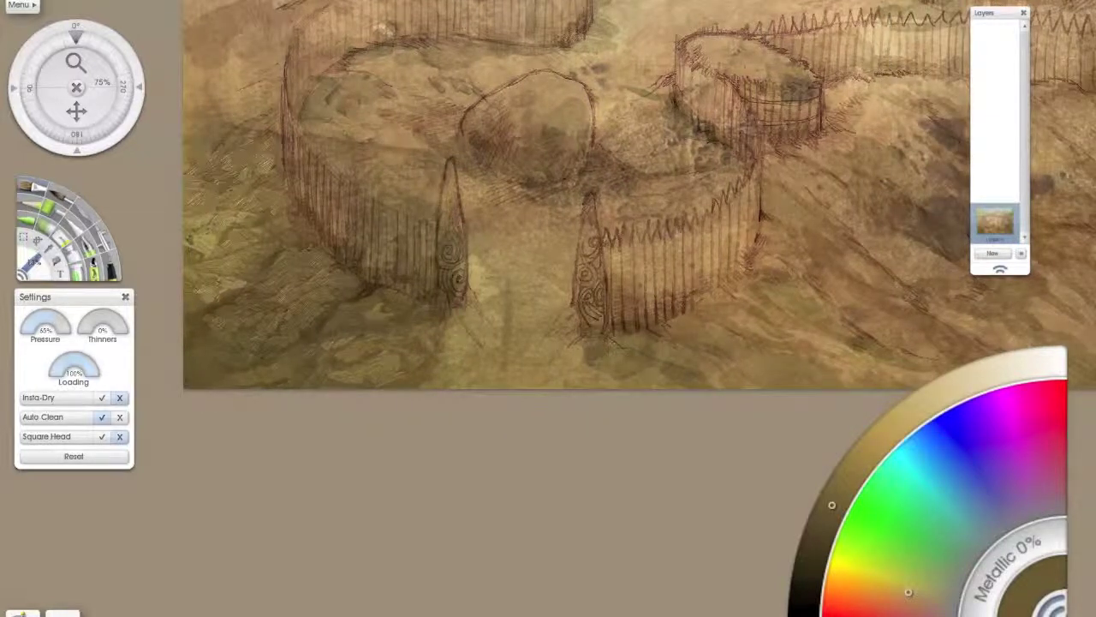
{"action": "left_click", "coordinate": [605, 353], "text": "alt"}
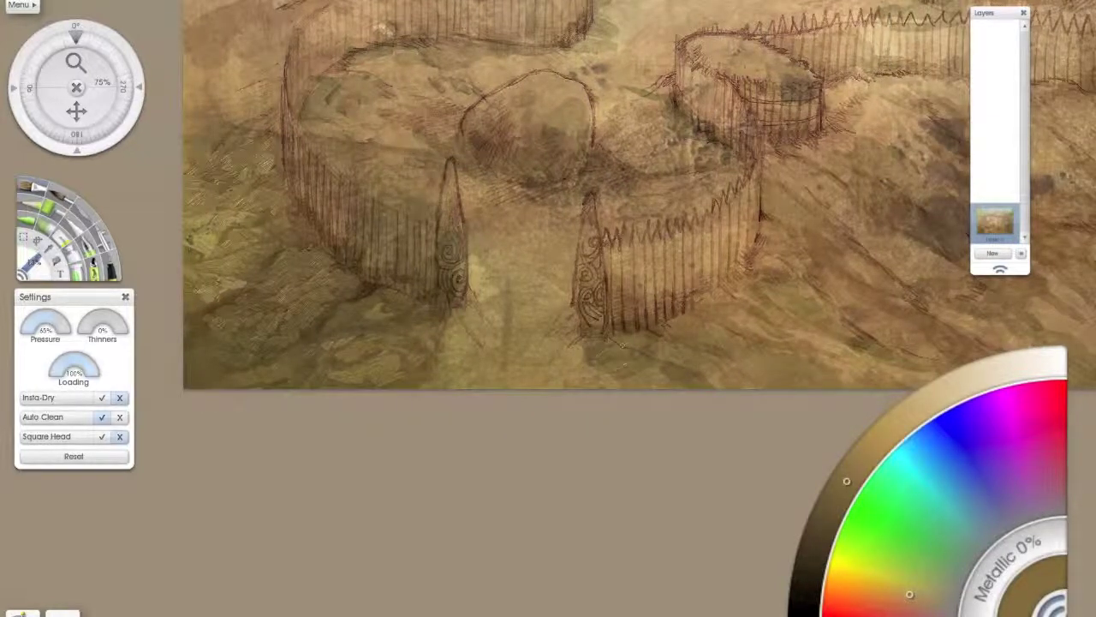
{"action": "left_click", "coordinate": [647, 355], "text": "alt"}
{"action": "mouse_move", "coordinate": [635, 376]}
{"action": "left_mouse_down"}
{"action": "mouse_move", "coordinate": [661, 372]}
{"action": "mouse_move", "coordinate": [613, 414]}
{"action": "left_mouse_up"}
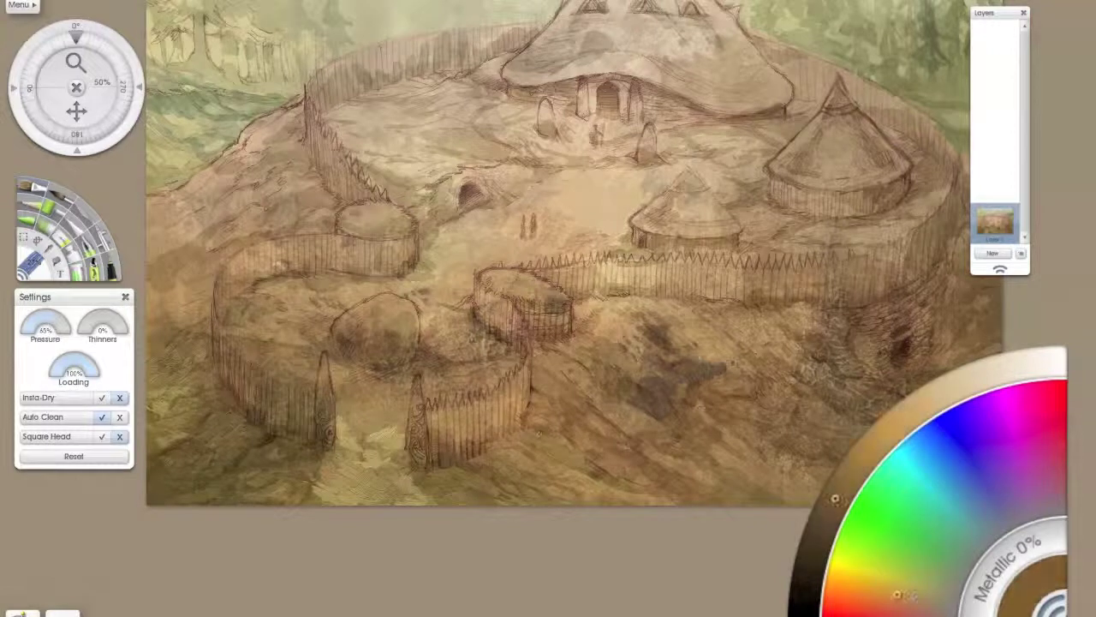
Sample dark brown, lighter tan and other ground colours across the lower slope, then pan down slightly
{"action": "left_click", "coordinate": [541, 433], "text": "alt"}
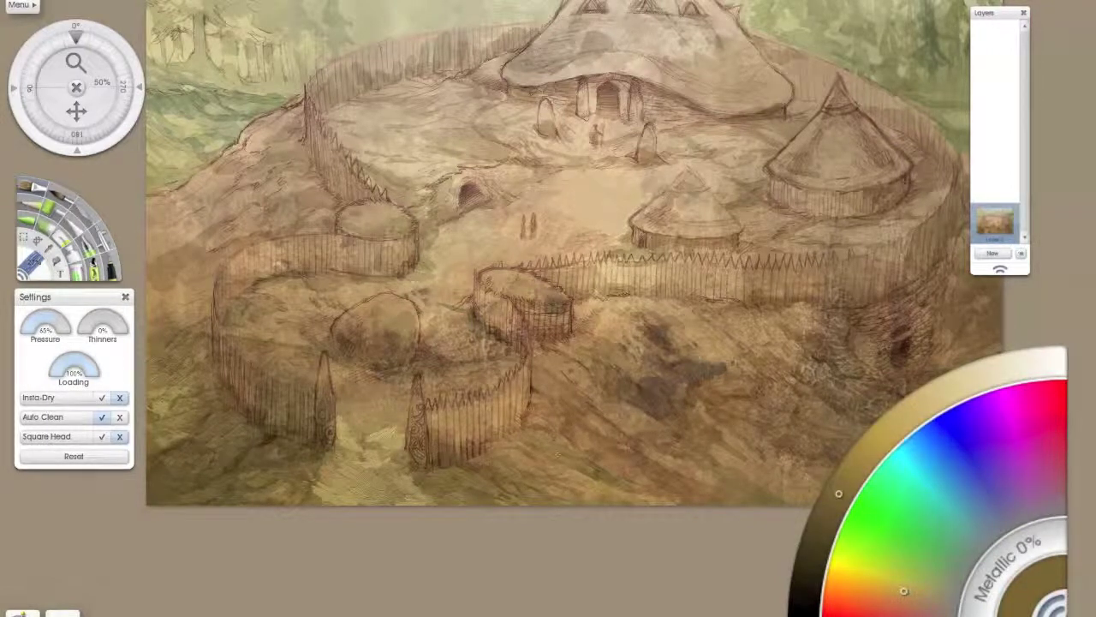
{"action": "left_click", "coordinate": [557, 454], "text": "alt"}
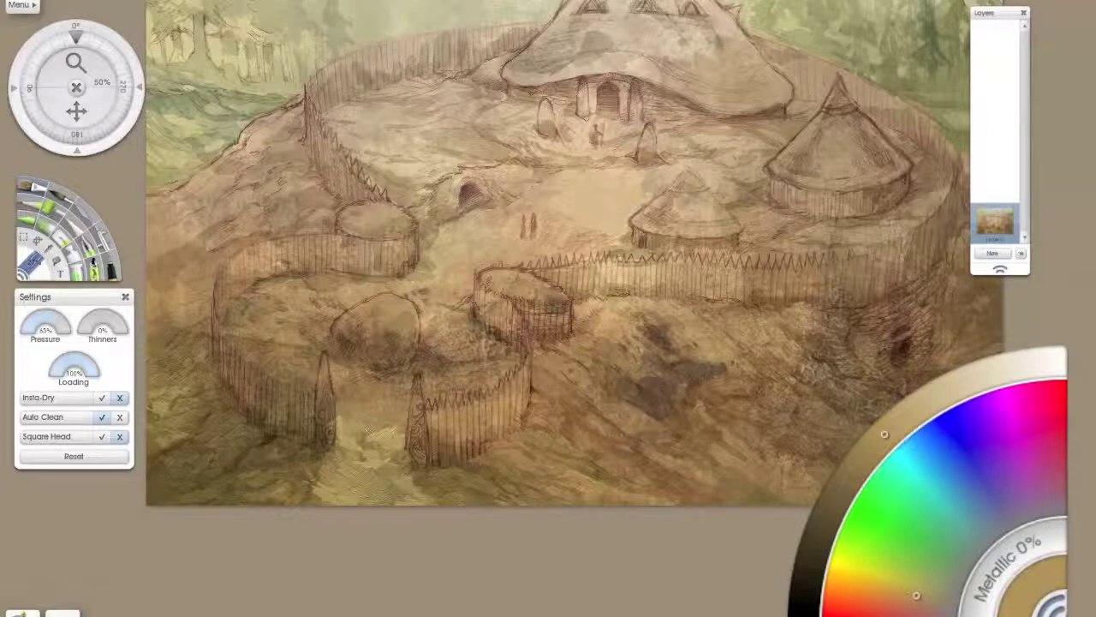
{"action": "left_click", "coordinate": [396, 430], "text": "alt"}
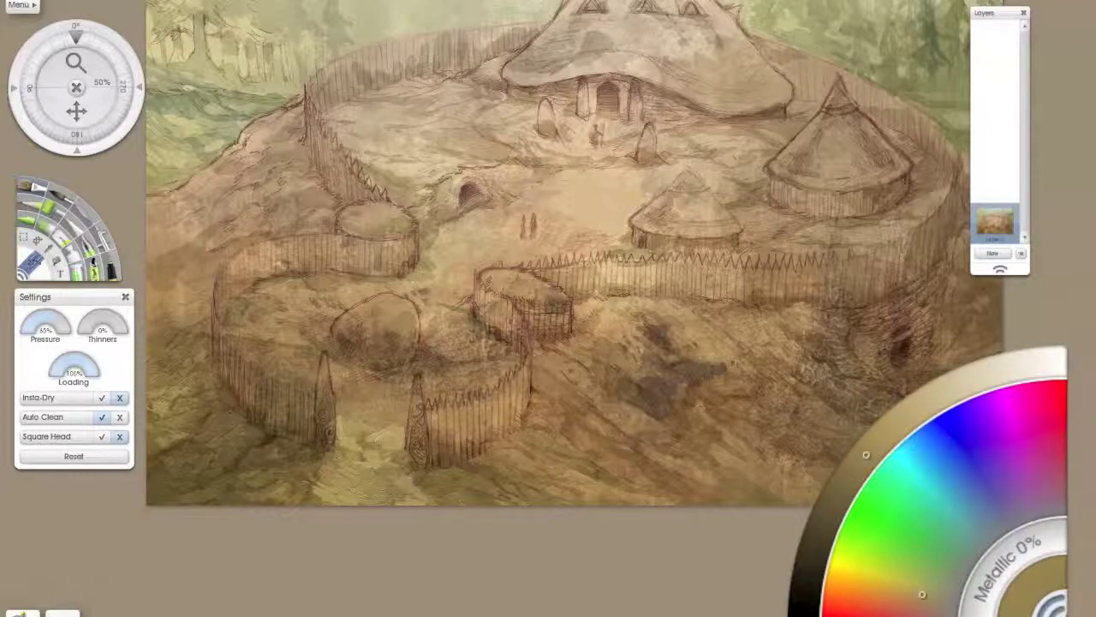
{"action": "left_click", "coordinate": [363, 442], "text": "alt"}
{"action": "scroll", "coordinate": [377, 447], "scroll_direction": "up", "scroll_amount": 2}
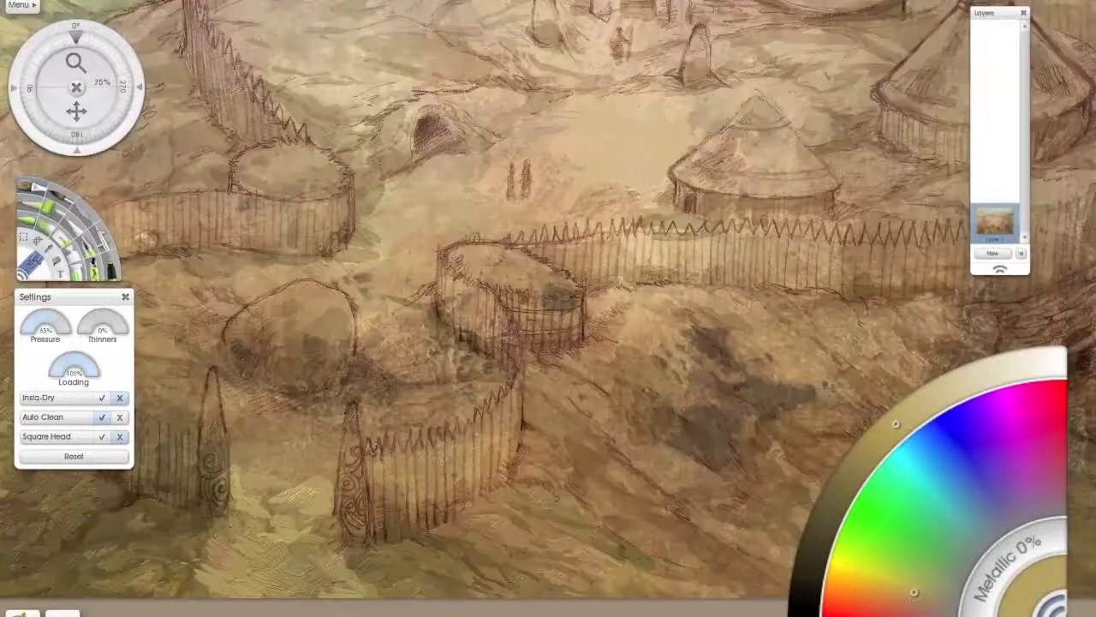
{"action": "scroll", "coordinate": [460, 434], "scroll_direction": "down", "scroll_amount": 2}
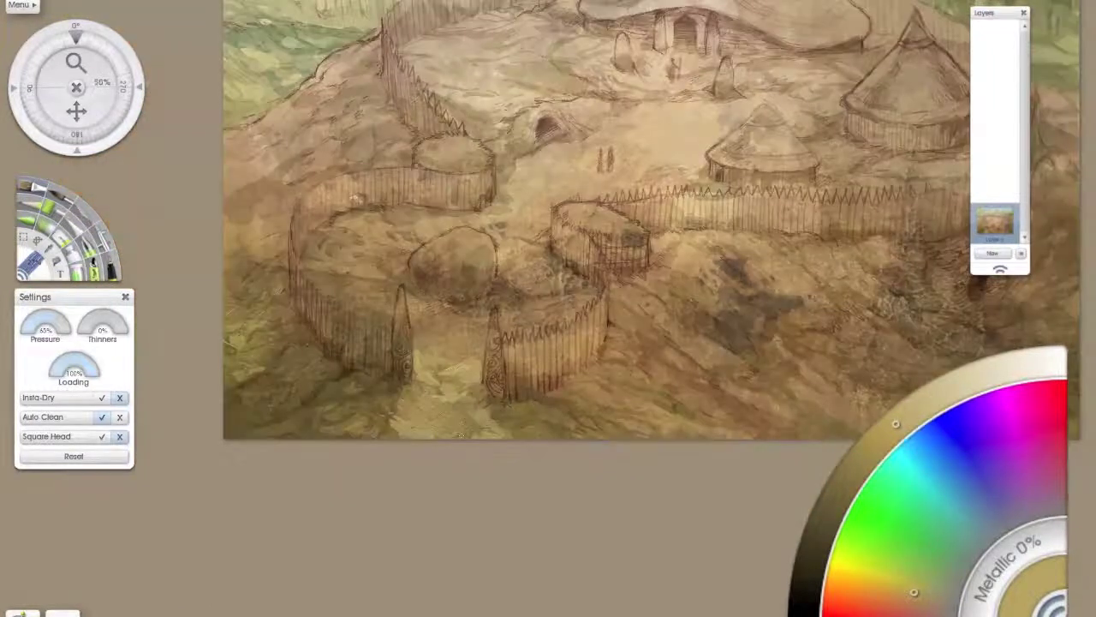
{"action": "left_click", "coordinate": [398, 413], "text": "alt"}
{"action": "left_click_drag", "start_coordinate": [412, 398], "coordinate": [414, 429]}
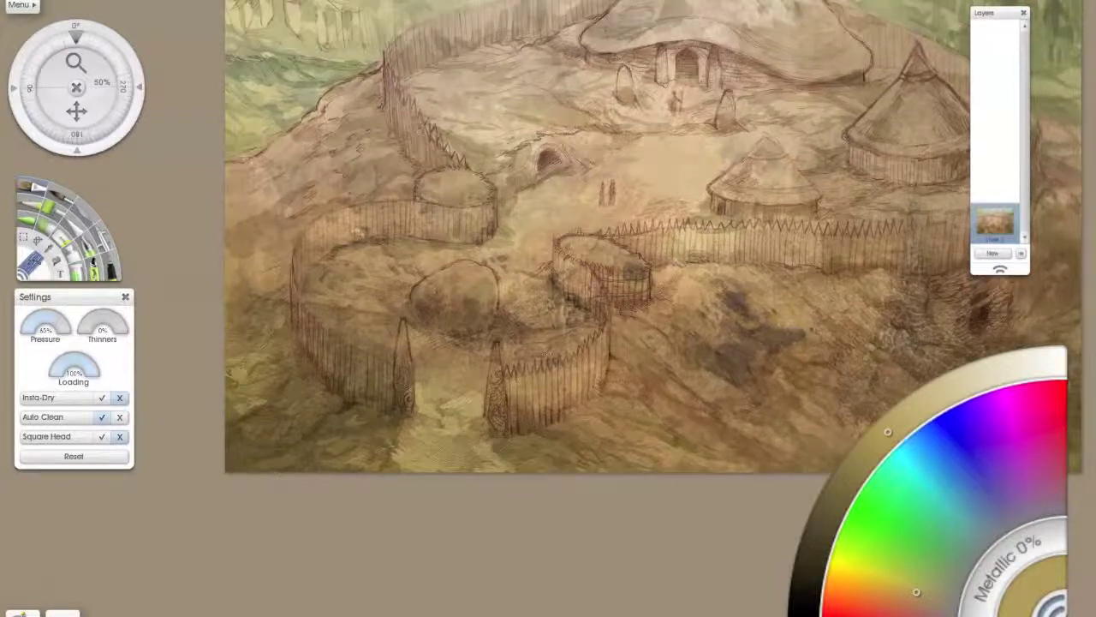
Paint small dark marks and light dabs beside the right carved standing stone
{"action": "left_click", "coordinate": [452, 387], "text": "alt"}
{"action": "mouse_move", "coordinate": [447, 389]}
{"action": "left_mouse_down"}
{"action": "mouse_move", "coordinate": [469, 382]}
{"action": "mouse_move", "coordinate": [447, 391]}
{"action": "mouse_move", "coordinate": [419, 368]}
{"action": "mouse_move", "coordinate": [455, 370]}
{"action": "mouse_move", "coordinate": [351, 343]}
{"action": "mouse_move", "coordinate": [425, 363]}
{"action": "mouse_move", "coordinate": [541, 349]}
{"action": "left_mouse_up"}
{"action": "left_click", "coordinate": [453, 384], "text": "alt"}
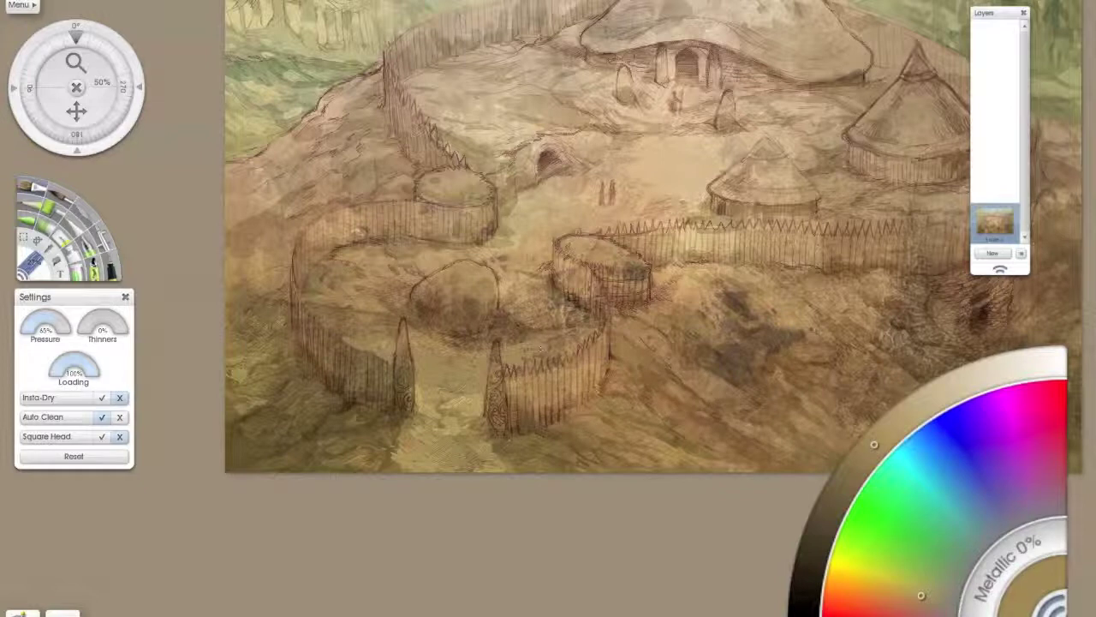
{"action": "left_click", "coordinate": [470, 388], "text": "alt"}
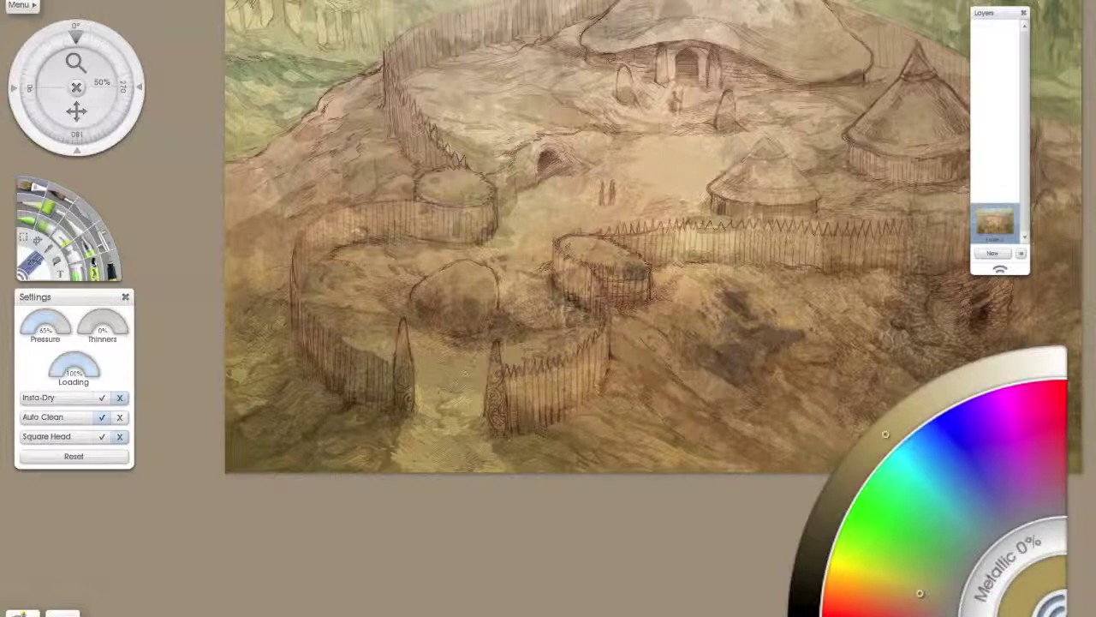
{"action": "mouse_move", "coordinate": [459, 372]}
{"action": "left_mouse_down"}
{"action": "mouse_move", "coordinate": [432, 353]}
{"action": "mouse_move", "coordinate": [466, 356]}
{"action": "left_mouse_up"}
{"action": "mouse_move", "coordinate": [466, 368]}
{"action": "left_mouse_down"}
{"action": "mouse_move", "coordinate": [453, 360]}
{"action": "mouse_move", "coordinate": [541, 339]}
{"action": "left_mouse_up"}
Add short light strokes on the ground by the left fence, then shift the view upward
{"action": "left_click_drag", "start_coordinate": [366, 336], "coordinate": [357, 325]}
{"action": "left_click_drag", "start_coordinate": [367, 314], "coordinate": [346, 295]}
{"action": "left_click", "coordinate": [364, 312], "text": "alt"}
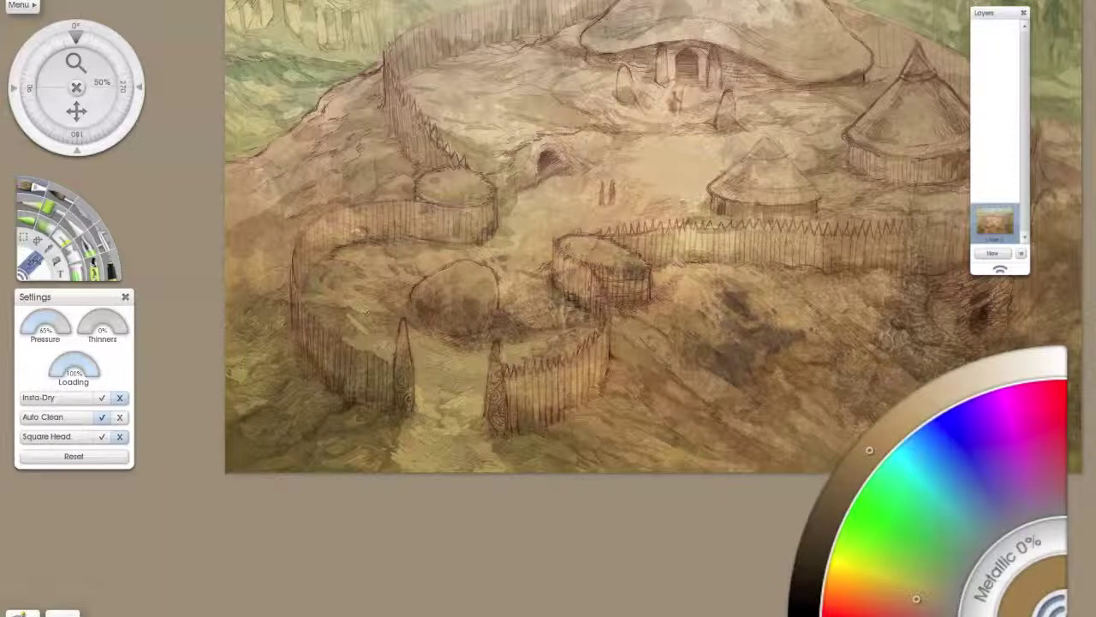
{"action": "left_click", "coordinate": [385, 316], "text": "alt"}
{"action": "left_click", "coordinate": [344, 299], "text": "alt"}
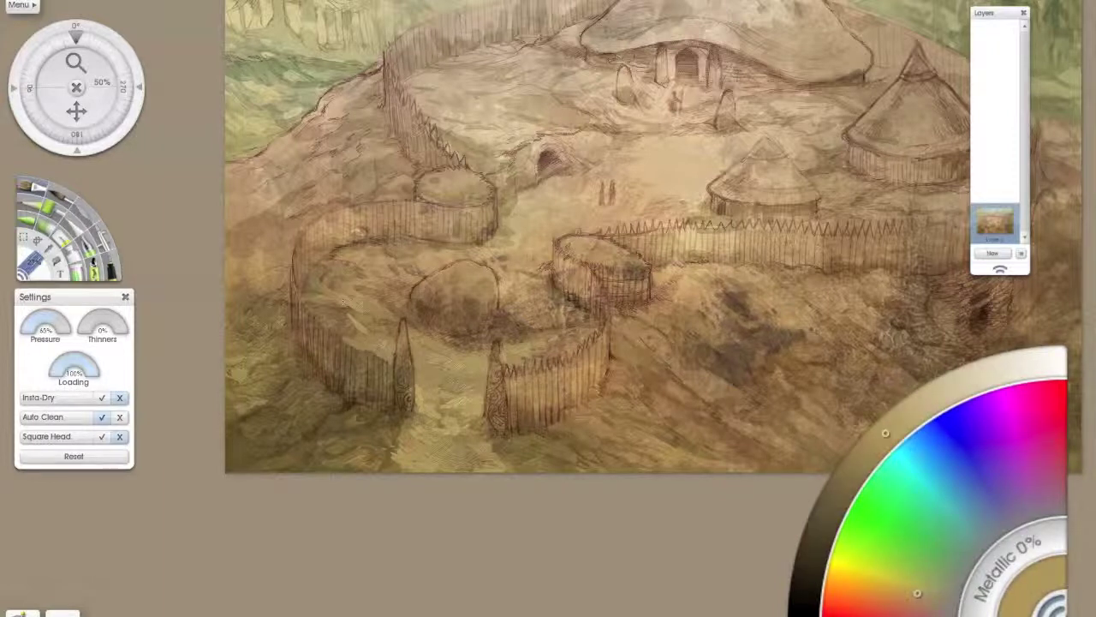
{"action": "mouse_move", "coordinate": [344, 305]}
{"action": "left_mouse_down"}
{"action": "mouse_move", "coordinate": [299, 291]}
{"action": "mouse_move", "coordinate": [306, 301]}
{"action": "left_mouse_up"}
{"action": "left_click_drag", "start_coordinate": [375, 307], "coordinate": [363, 287]}
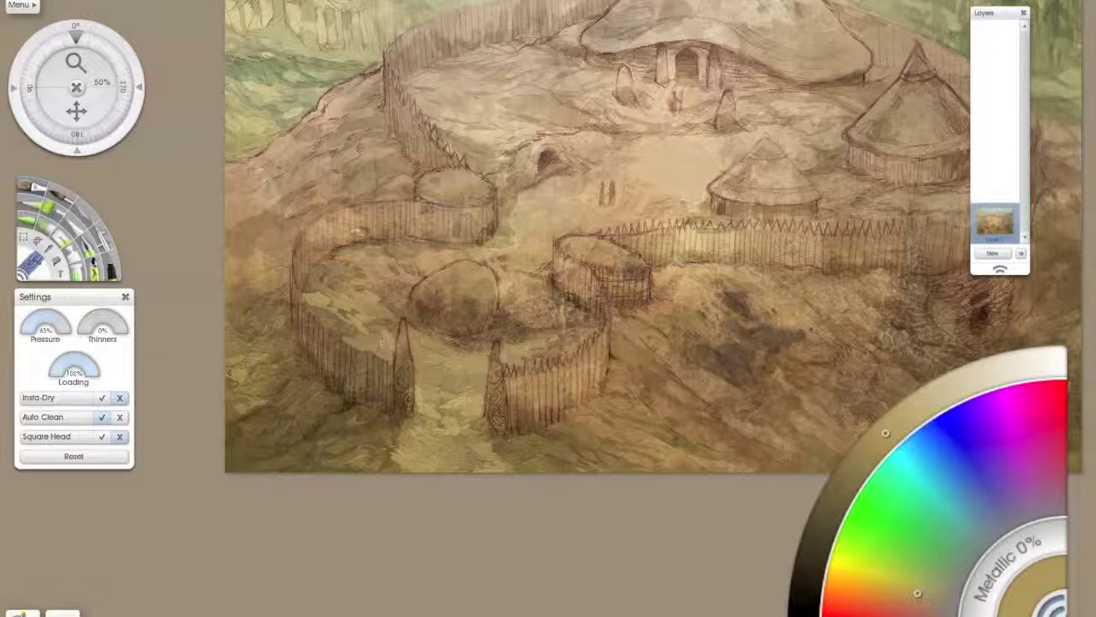
{"action": "left_click_drag", "start_coordinate": [459, 228], "coordinate": [427, 272]}
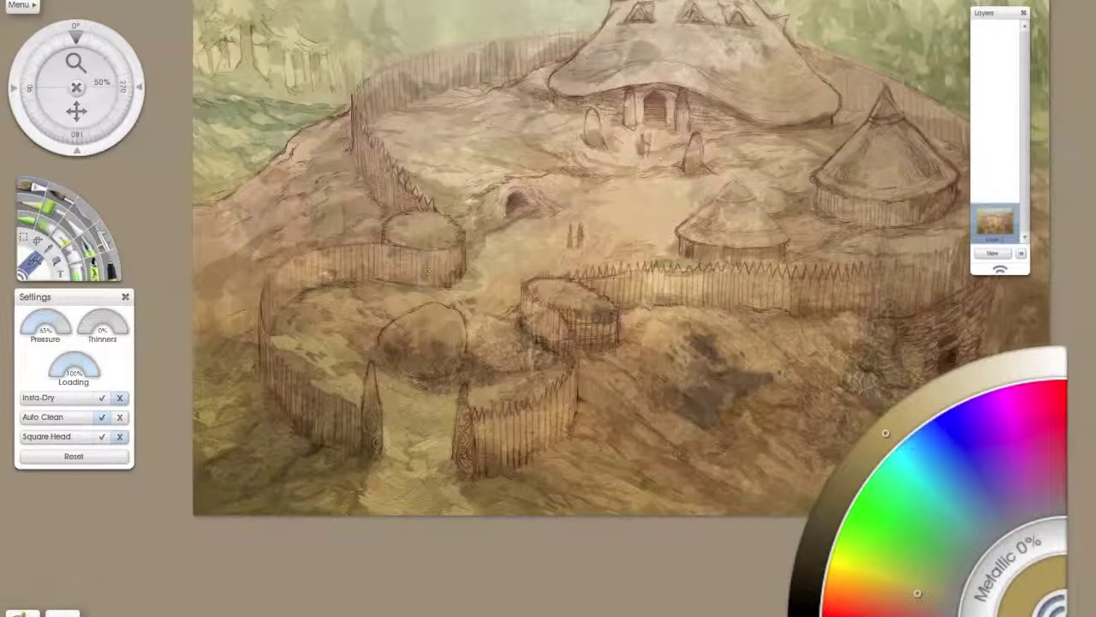
Sample browns and light tans from the left and right ground areas, finishing on a dark brown
{"action": "left_click", "coordinate": [233, 306], "text": "alt"}
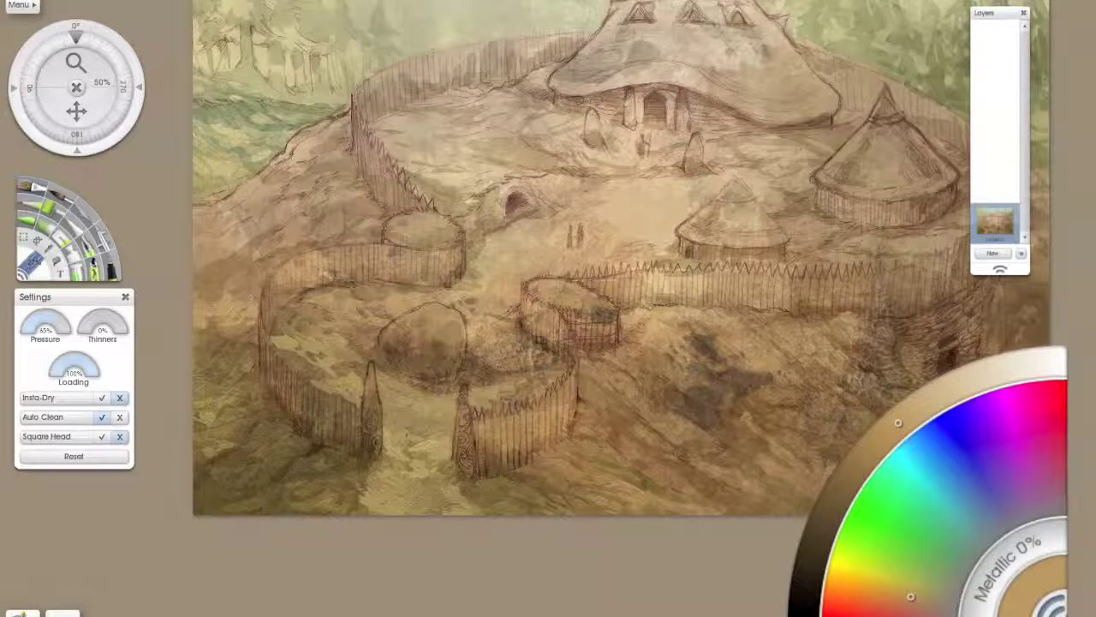
{"action": "left_click", "coordinate": [230, 310], "text": "alt"}
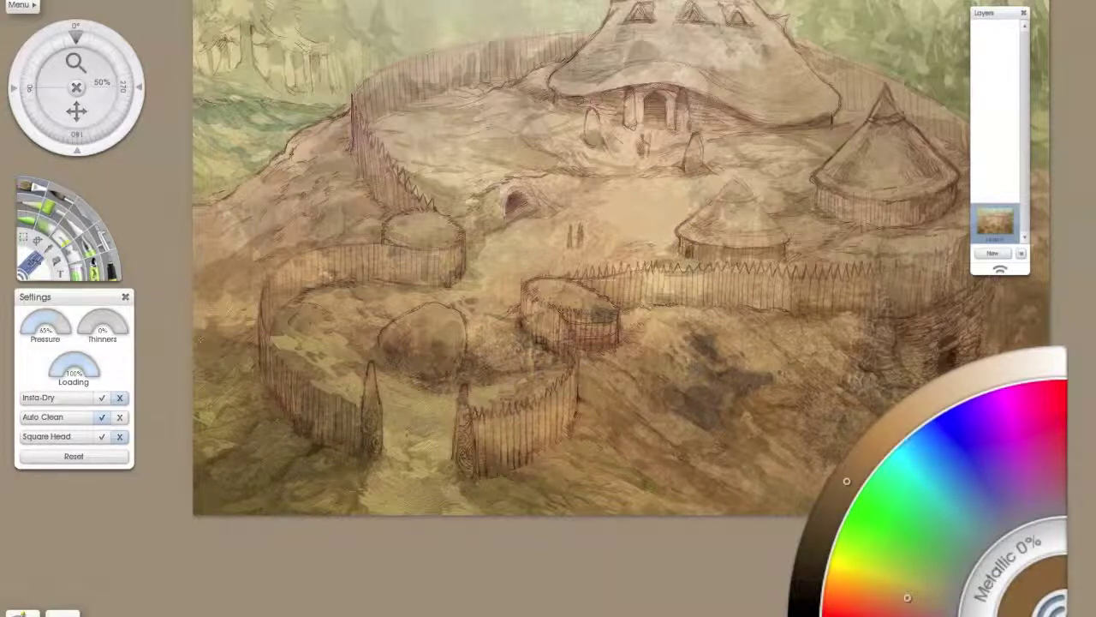
{"action": "left_click", "coordinate": [196, 339], "text": "alt"}
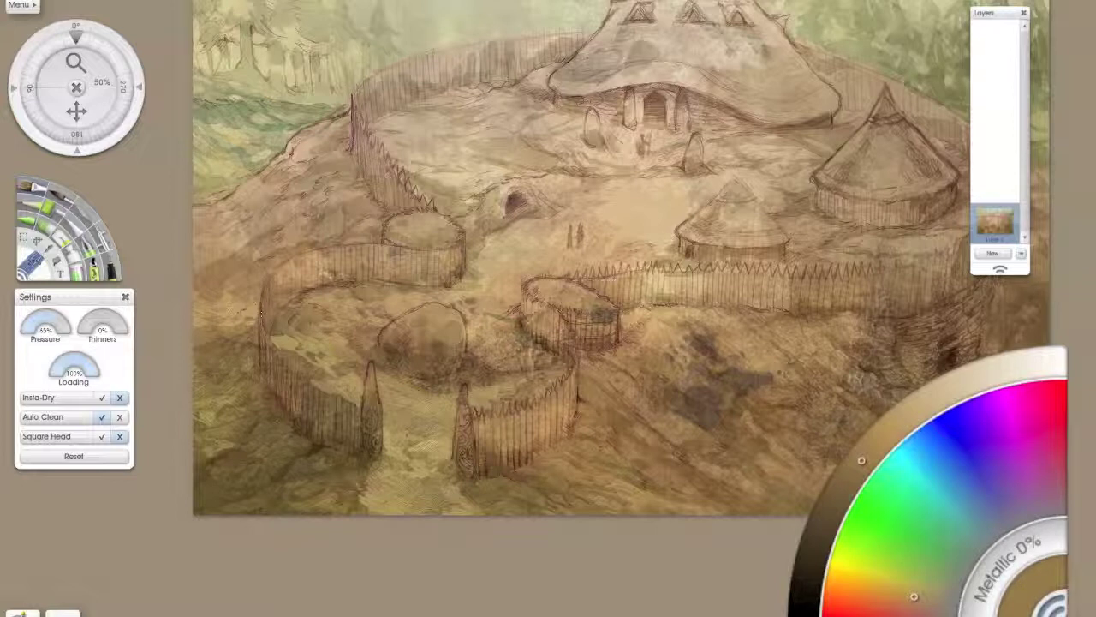
{"action": "left_click", "coordinate": [664, 374], "text": "alt"}
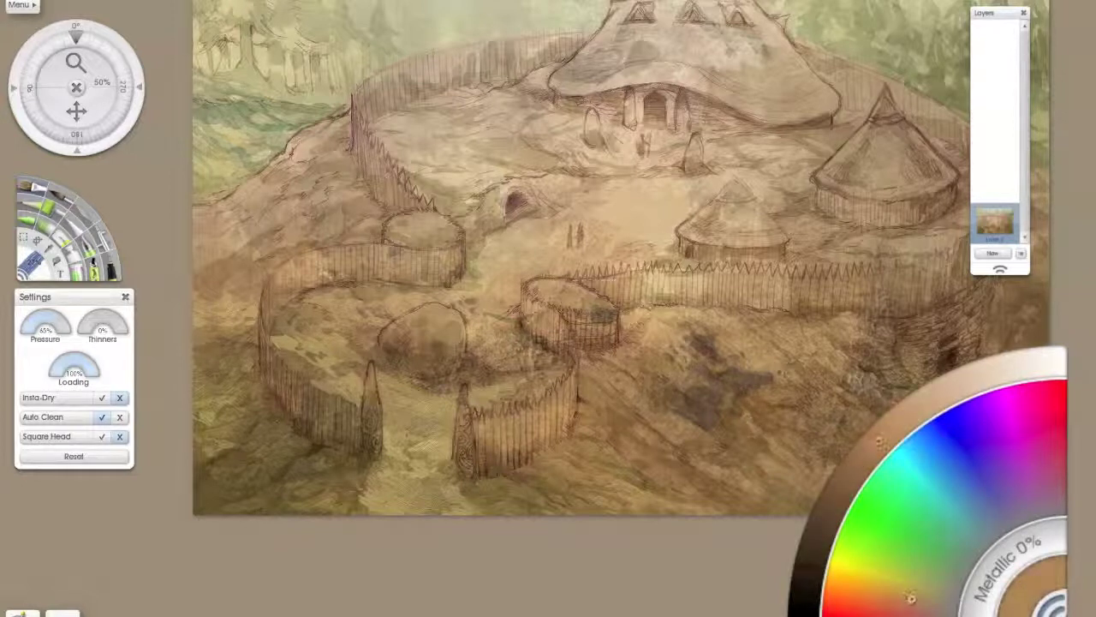
{"action": "left_click", "coordinate": [604, 351], "text": "alt"}
{"action": "left_click", "coordinate": [641, 368], "text": "alt"}
{"action": "left_click_drag", "start_coordinate": [591, 373], "coordinate": [515, 350]}
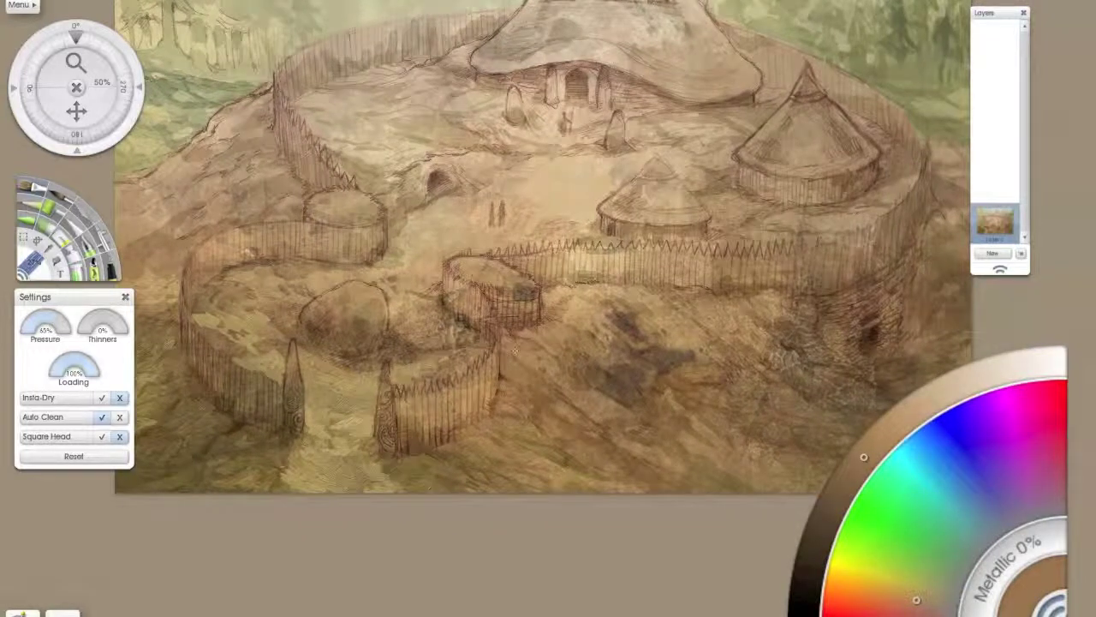
{"action": "left_click", "coordinate": [515, 351], "text": "alt"}
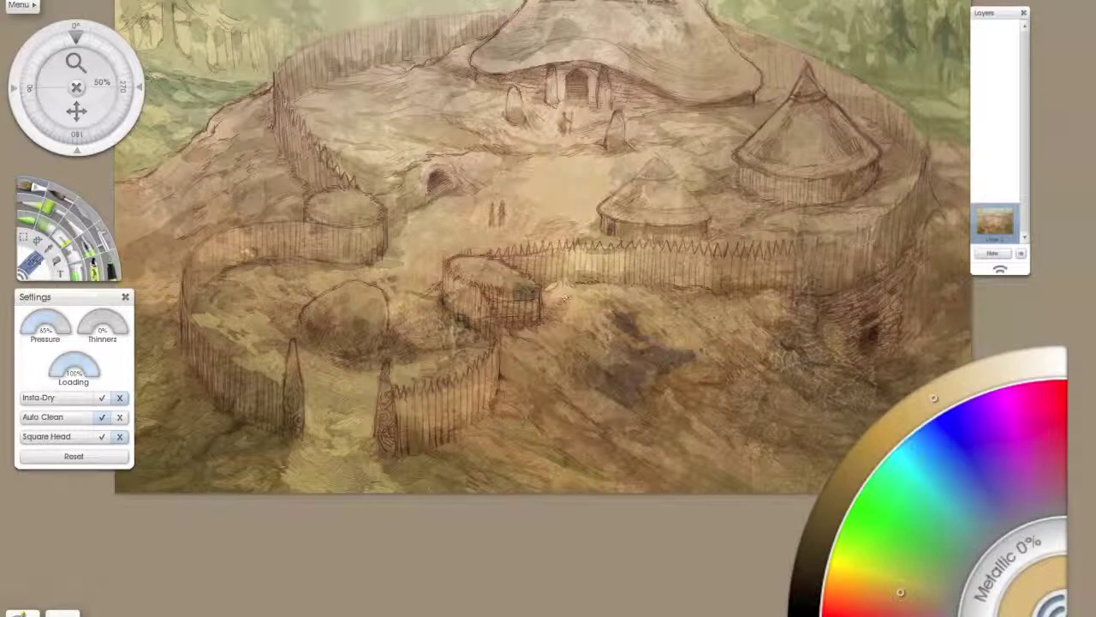
{"action": "left_click", "coordinate": [571, 316], "text": "alt"}
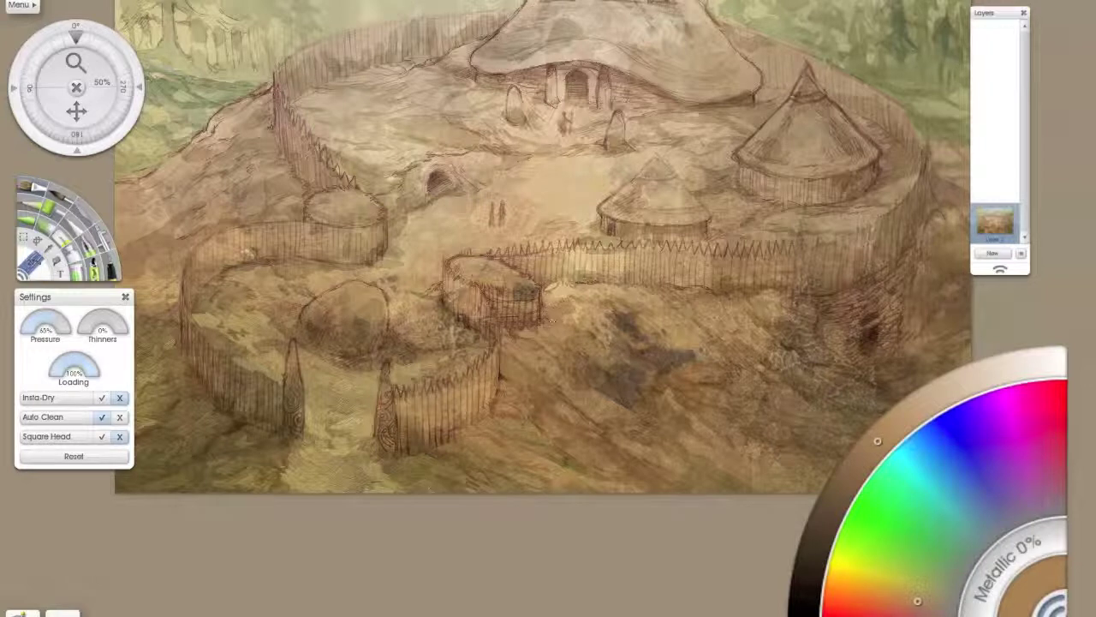
{"action": "left_click", "coordinate": [555, 313], "text": "alt"}
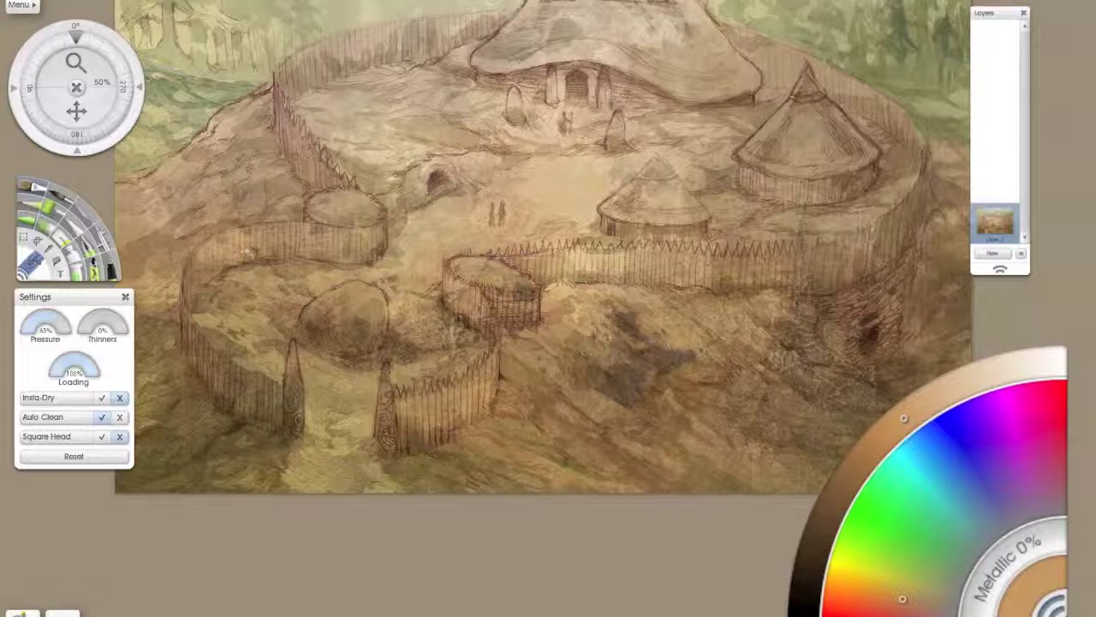
{"action": "left_click", "coordinate": [591, 330], "text": "alt"}
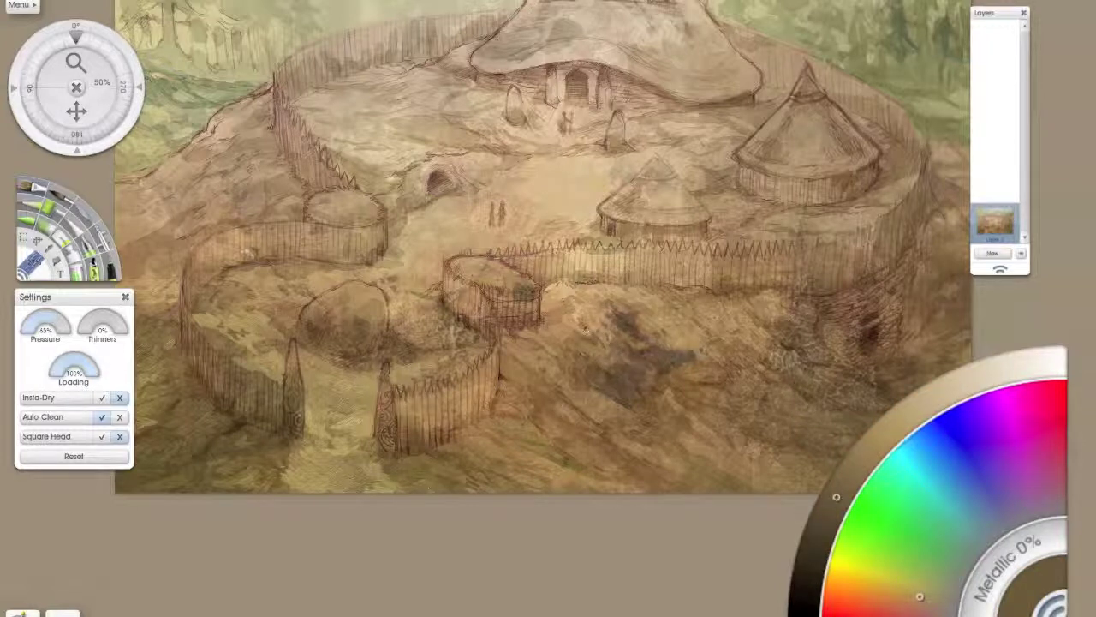
Paint light beige oil strokes over the small mound
{"action": "key", "text": "ctrl+minus"}
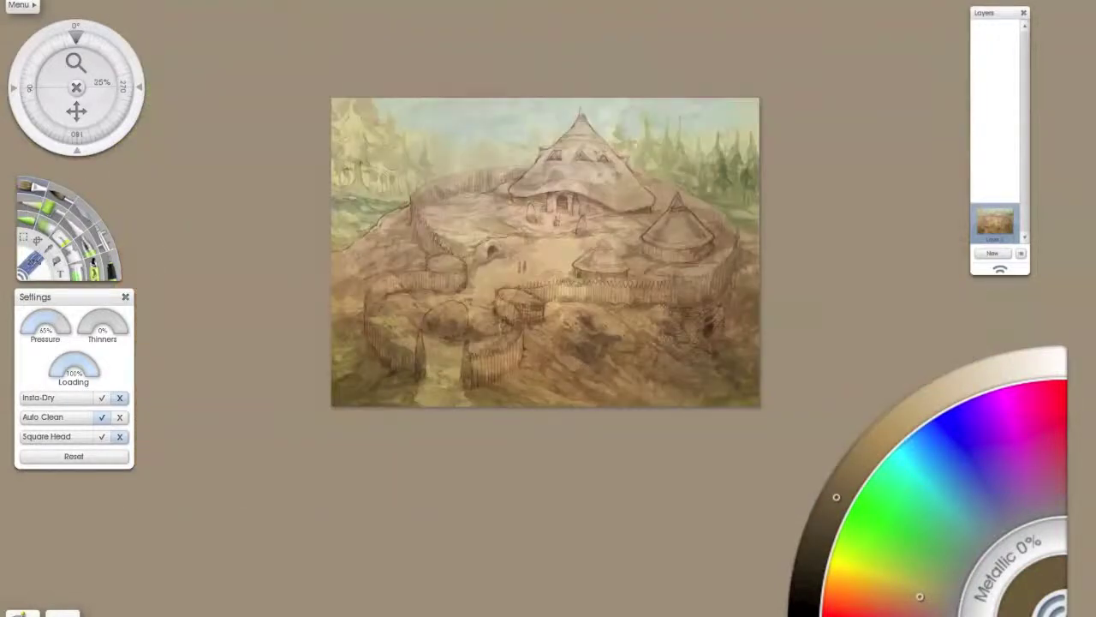
{"action": "key", "text": "ctrl+plus"}
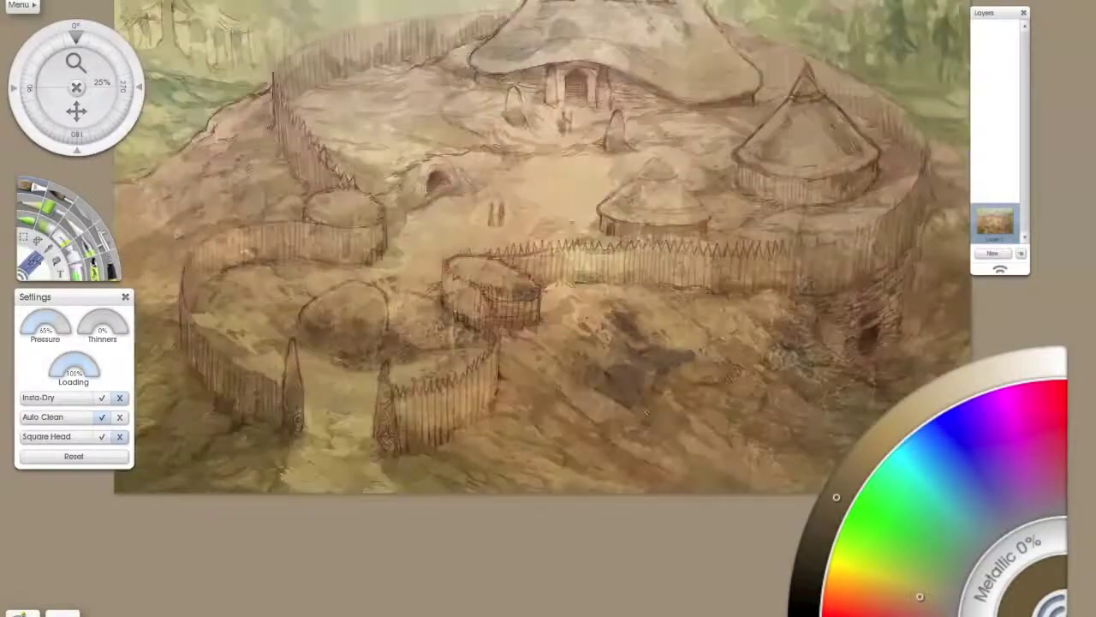
{"action": "left_click", "coordinate": [399, 250], "text": "alt"}
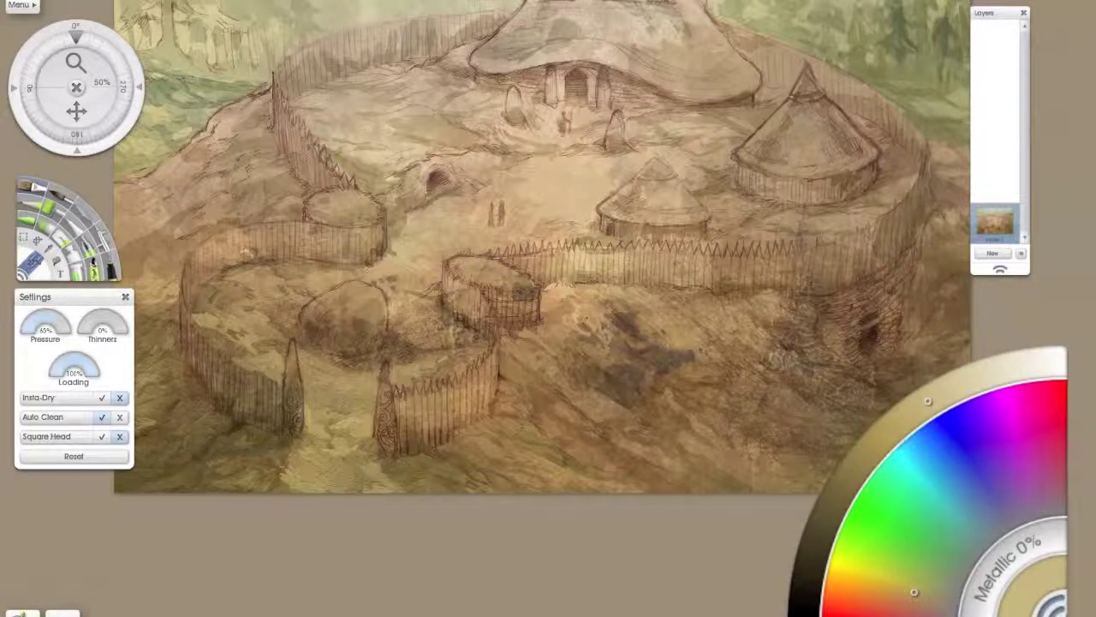
{"action": "left_click_drag", "start_coordinate": [368, 279], "coordinate": [336, 278]}
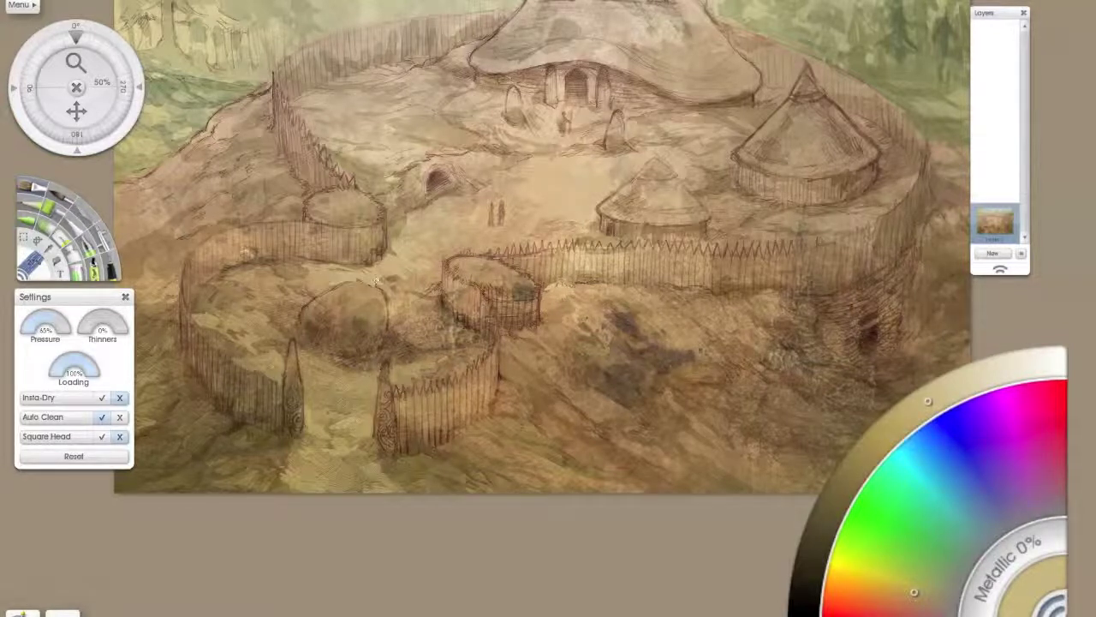
Add light-tan strokes below the central oval enclosure and over the round left mound
{"action": "left_click", "coordinate": [382, 280], "text": "alt"}
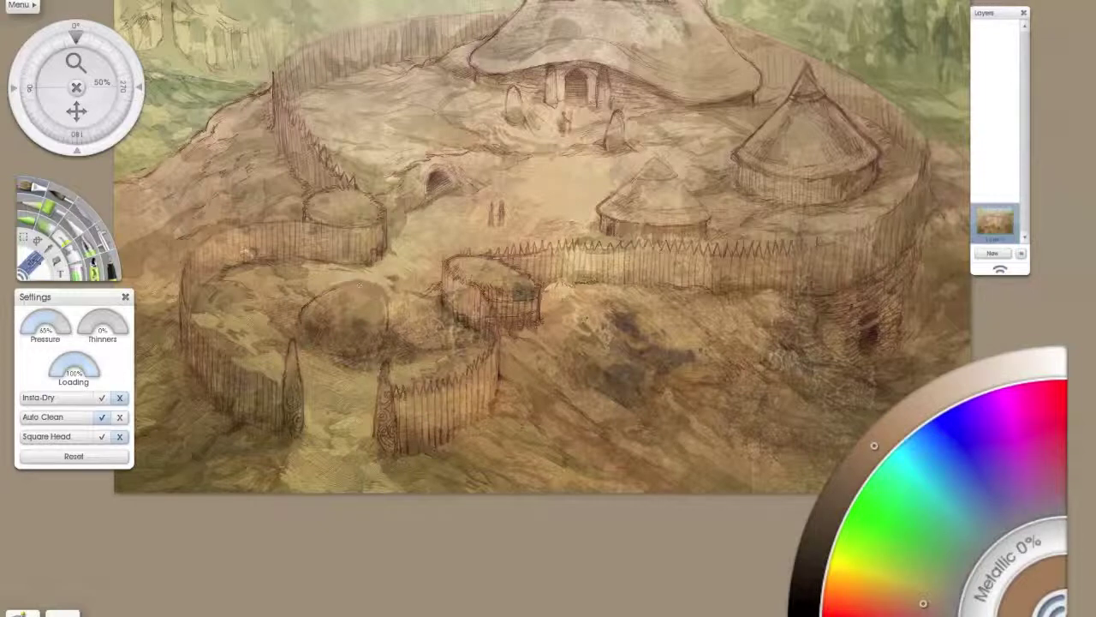
{"action": "left_click", "coordinate": [358, 295], "text": "alt"}
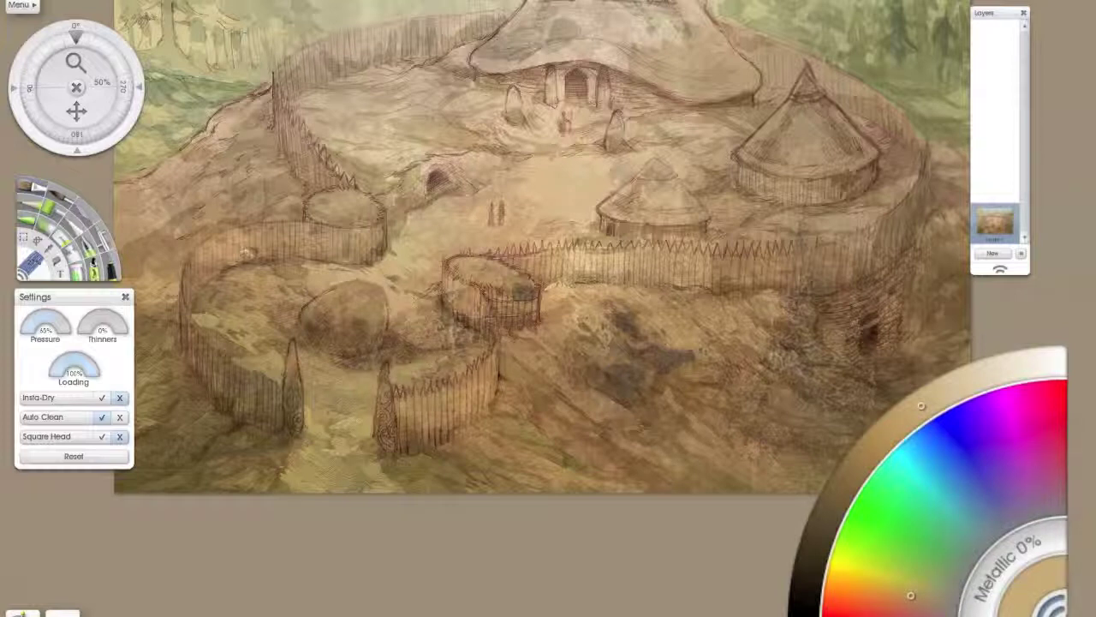
{"action": "mouse_move", "coordinate": [418, 307]}
{"action": "left_mouse_down"}
{"action": "mouse_move", "coordinate": [389, 327]}
{"action": "mouse_move", "coordinate": [412, 322]}
{"action": "left_mouse_up"}
{"action": "left_click_drag", "start_coordinate": [250, 291], "coordinate": [283, 297]}
Resample a darker brown and lighter tans from the painting near the roof's peak
{"action": "left_click", "coordinate": [271, 276], "text": "alt"}
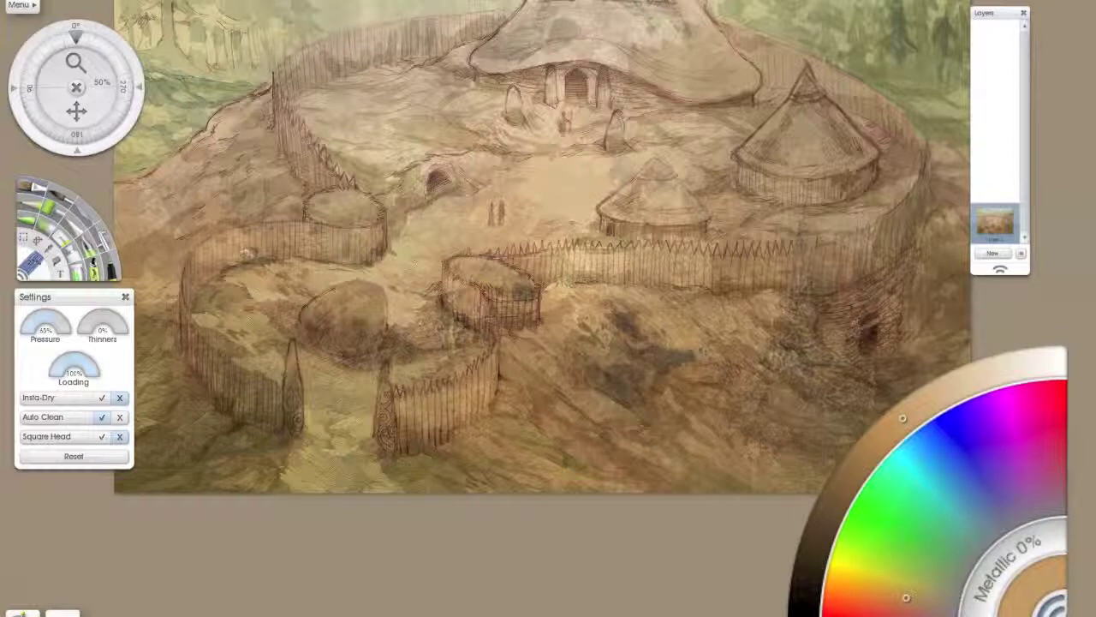
{"action": "left_click", "coordinate": [414, 257], "text": "alt"}
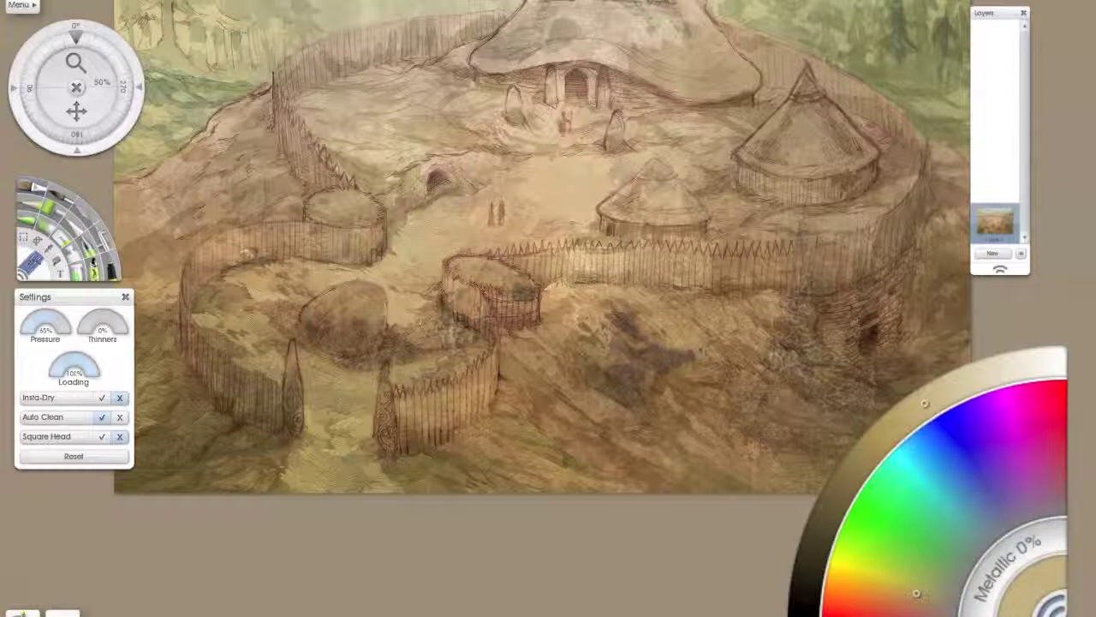
{"action": "left_click", "coordinate": [443, 230], "text": "alt"}
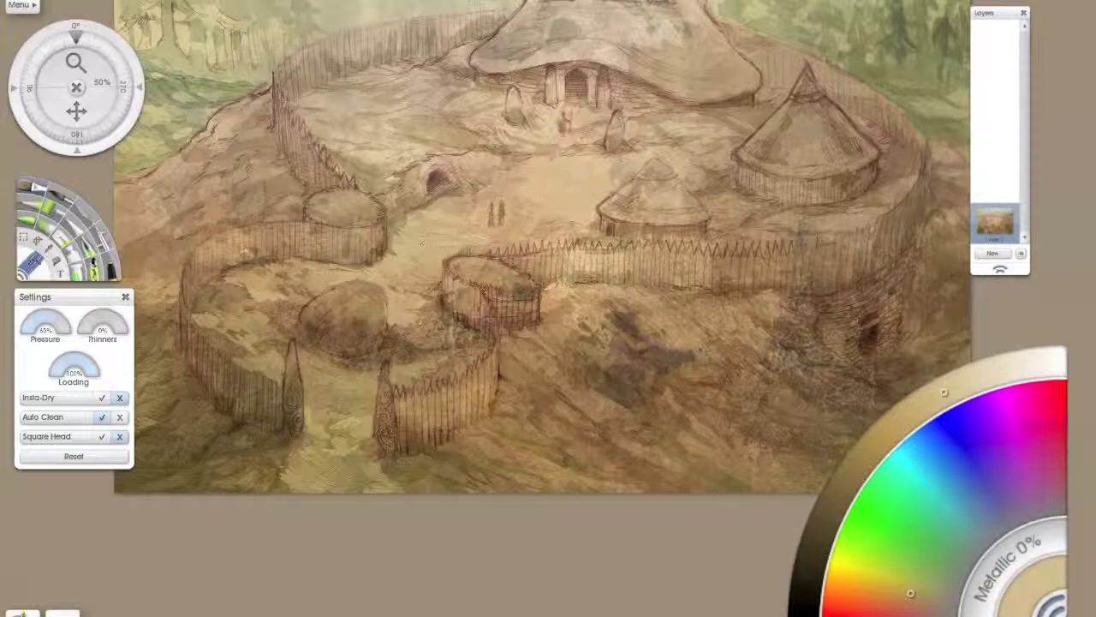
{"action": "left_click_drag", "start_coordinate": [417, 234], "coordinate": [387, 276]}
{"action": "left_click", "coordinate": [387, 276], "text": "alt"}
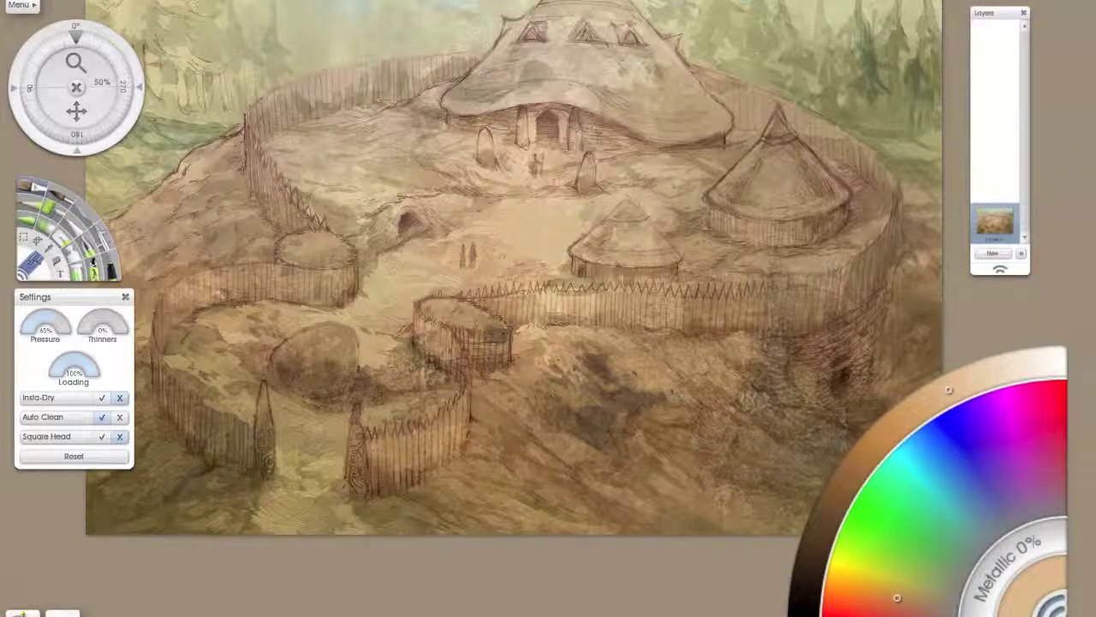
Sample browns from the fence and ground, then dab a dark stroke beside the small round hut
{"action": "left_click", "coordinate": [489, 265], "text": "alt"}
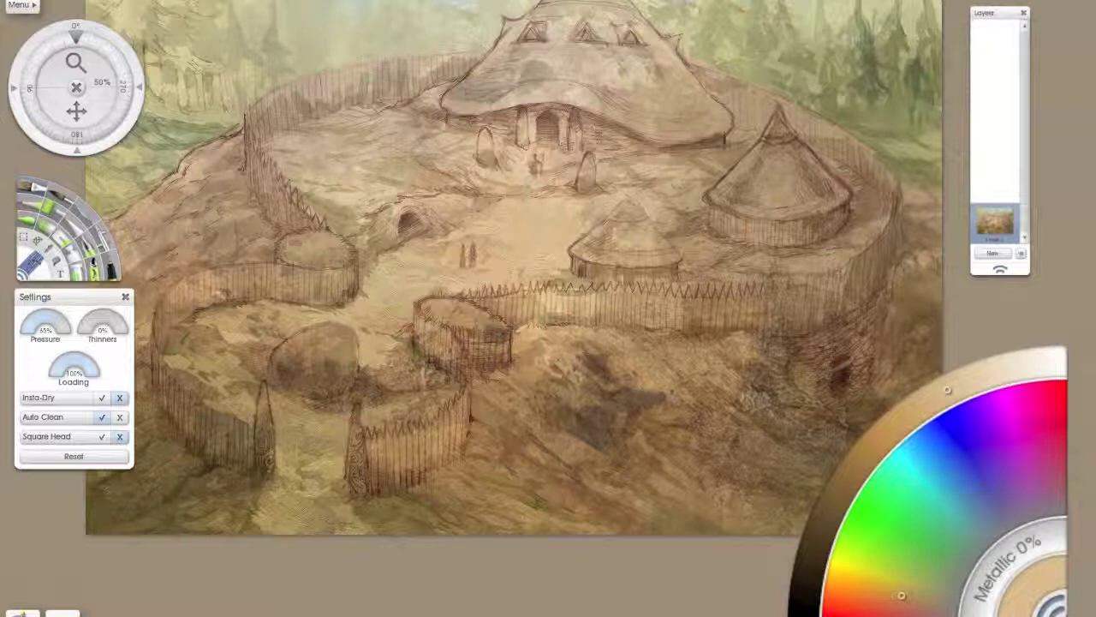
{"action": "left_click_drag", "start_coordinate": [366, 288], "coordinate": [402, 293]}
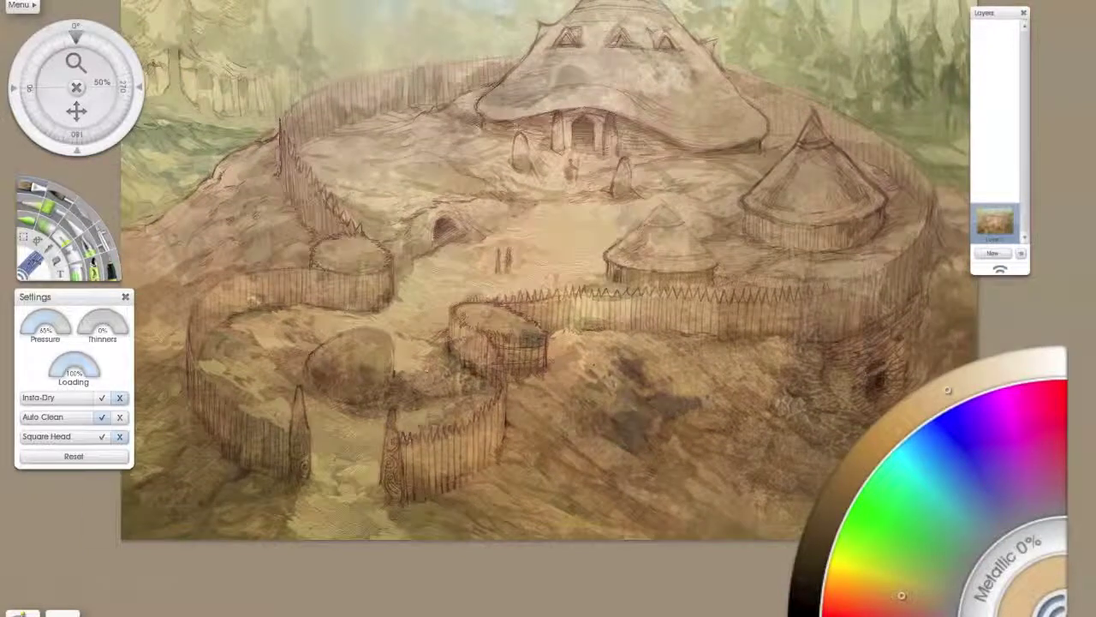
{"action": "left_click", "coordinate": [403, 293], "text": "alt"}
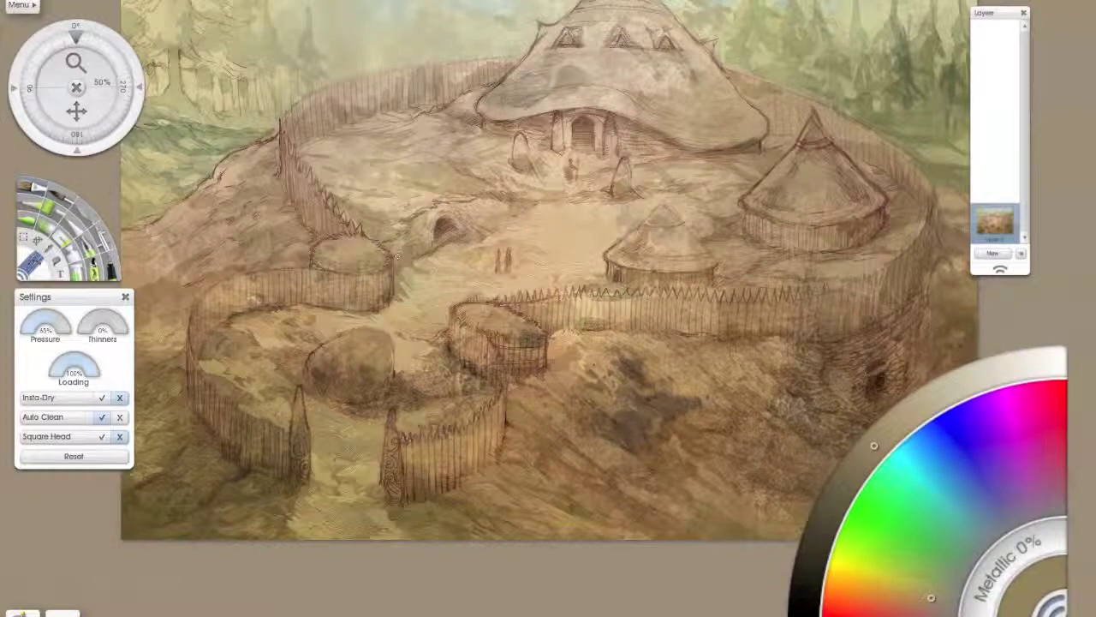
{"action": "left_click", "coordinate": [397, 254], "text": "alt"}
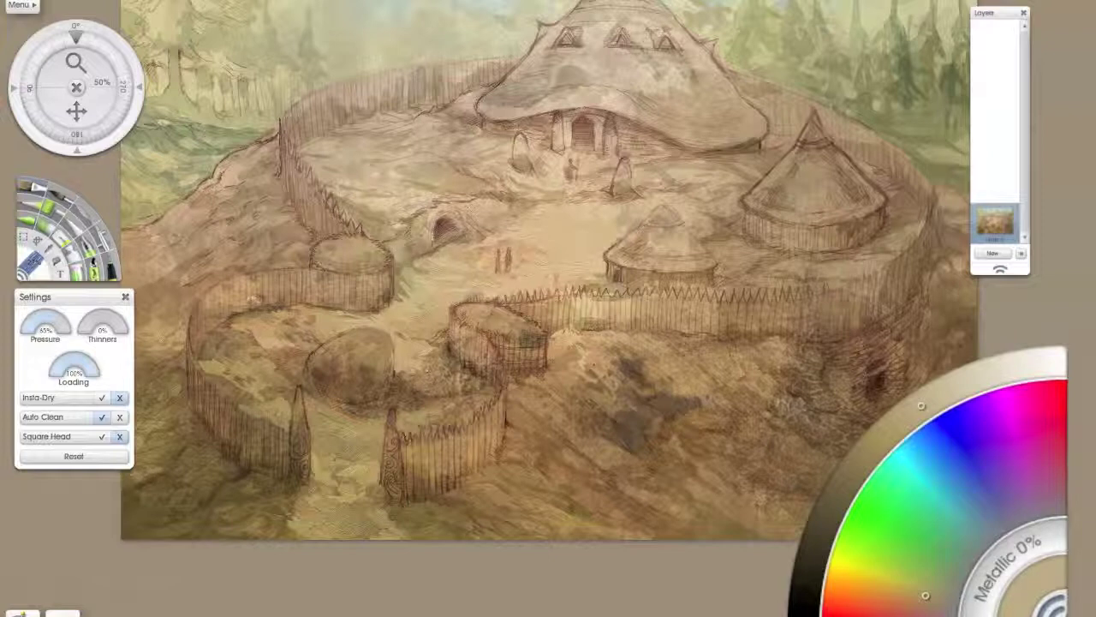
{"action": "left_click", "coordinate": [486, 207], "text": "alt"}
{"action": "left_click", "coordinate": [486, 202], "text": "alt"}
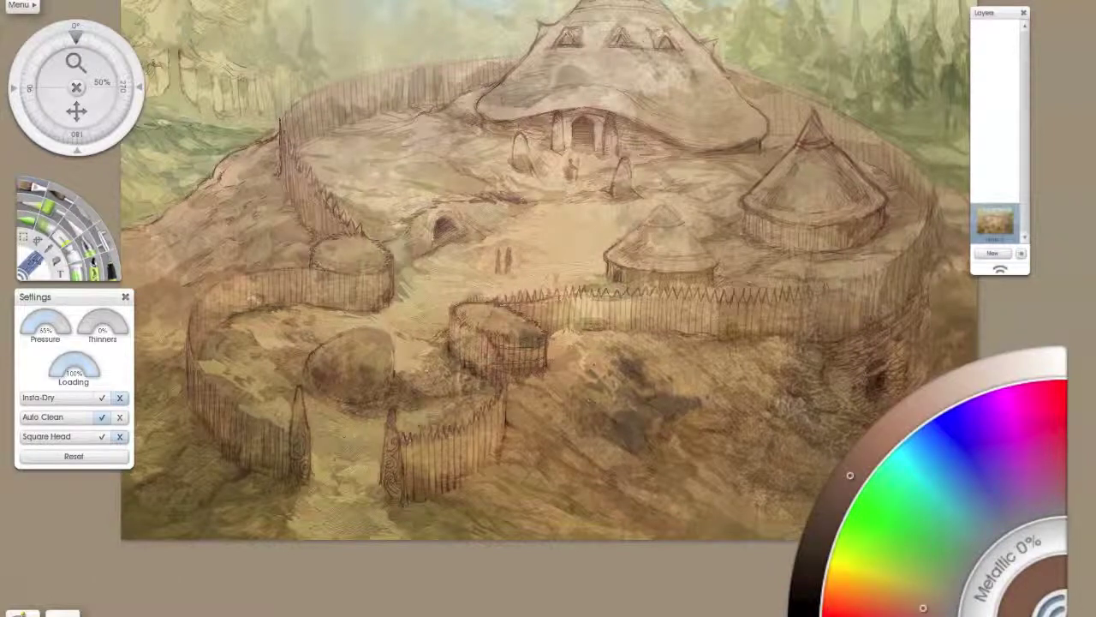
{"action": "left_click", "coordinate": [513, 202], "text": "alt"}
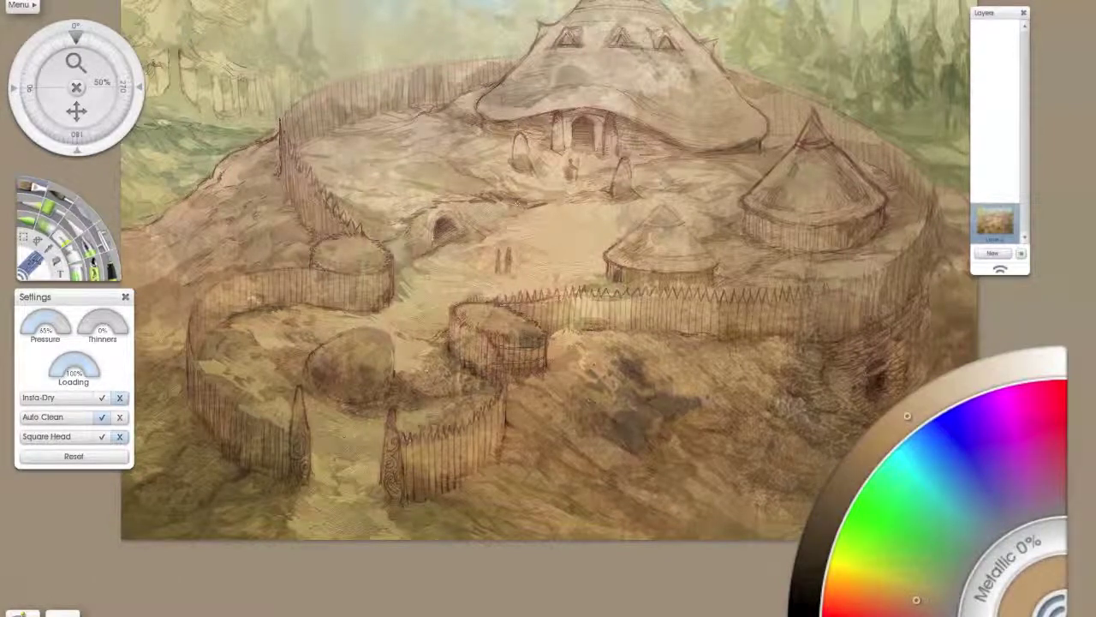
{"action": "left_click_drag", "start_coordinate": [517, 205], "coordinate": [504, 220]}
{"action": "key", "text": "ctrl+minus"}
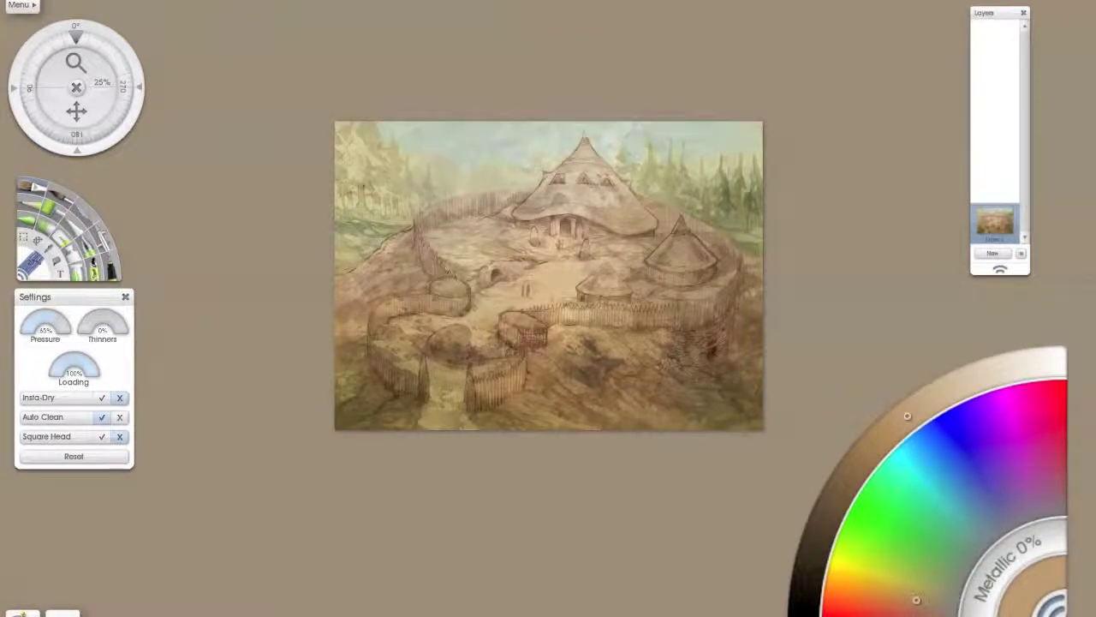
Sample dark browns and paint short dark oil strokes on the shadowed ground below the oval enclosure
{"action": "key", "text": "ctrl+plus"}
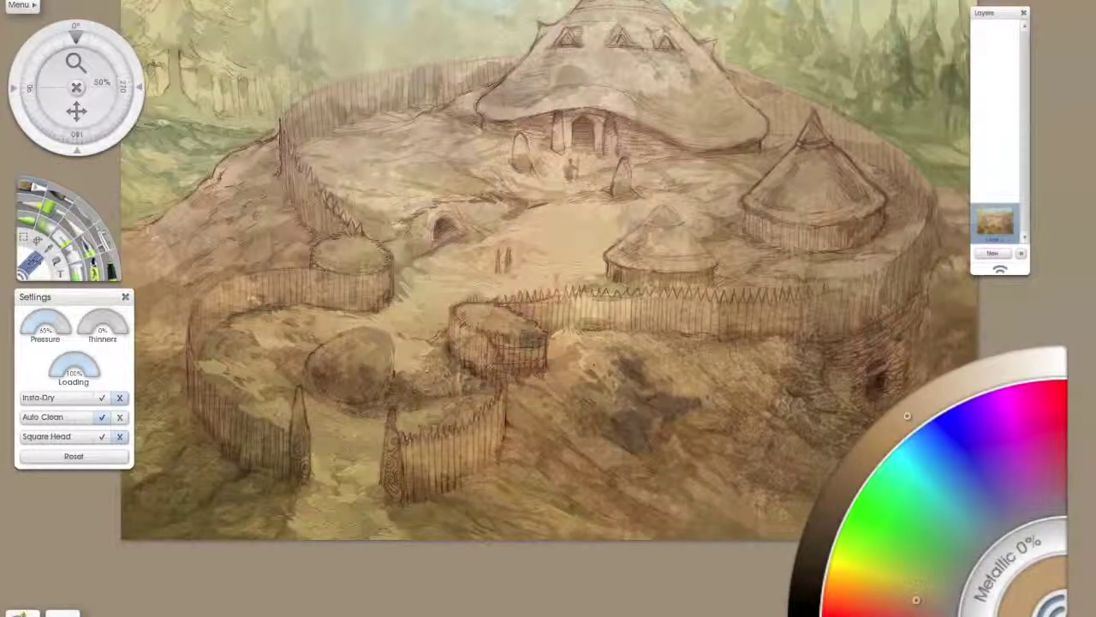
{"action": "left_click", "coordinate": [423, 369], "text": "alt"}
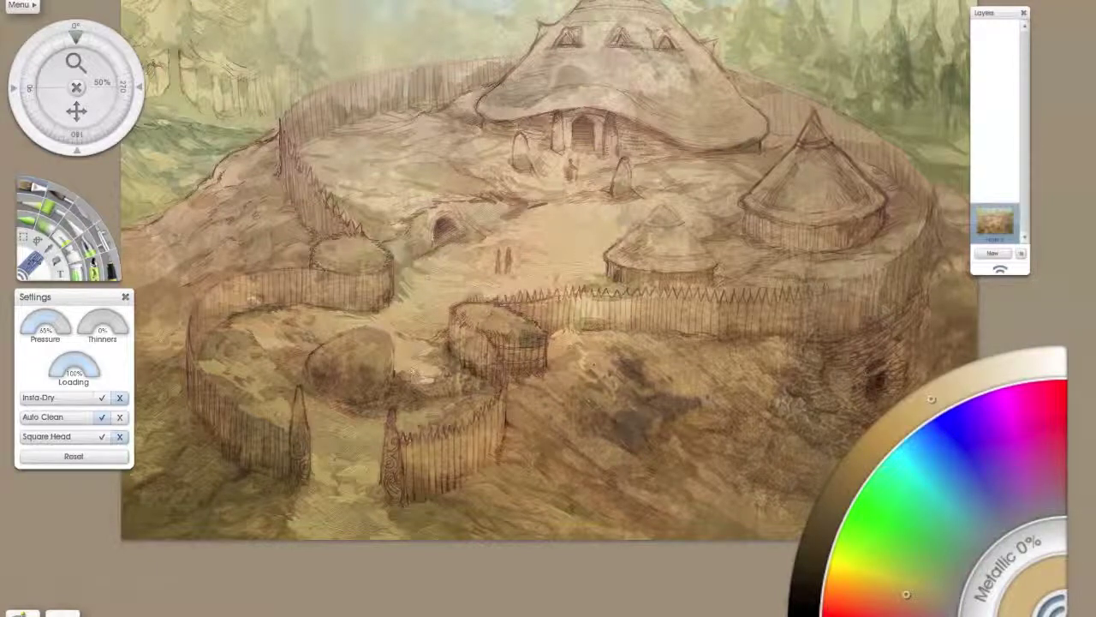
{"action": "left_click", "coordinate": [488, 335], "text": "alt"}
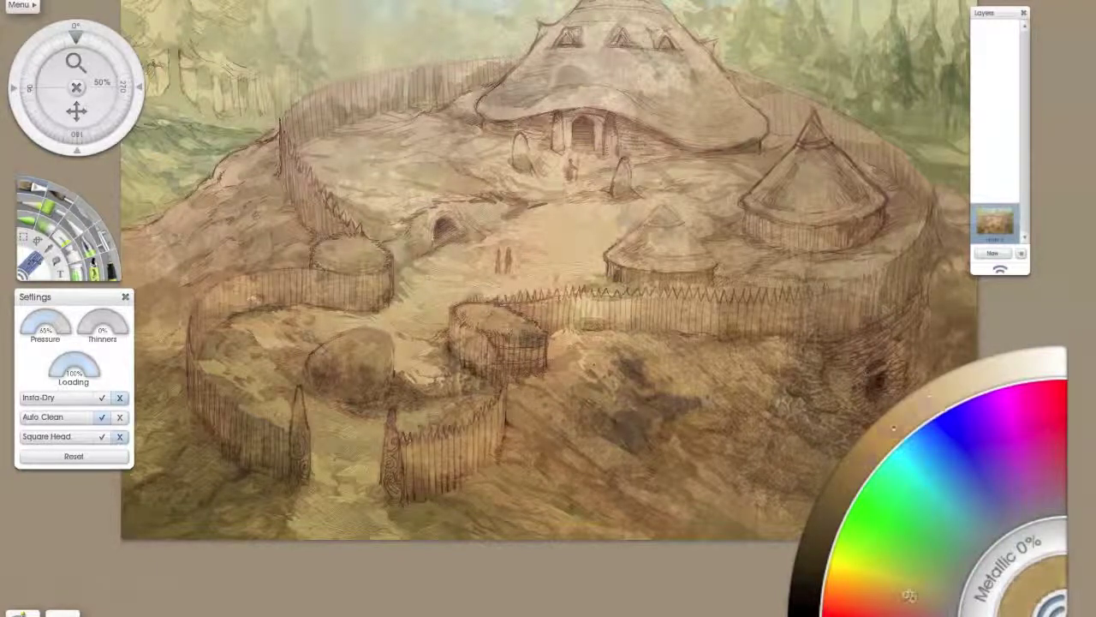
{"action": "left_click", "coordinate": [527, 321], "text": "alt"}
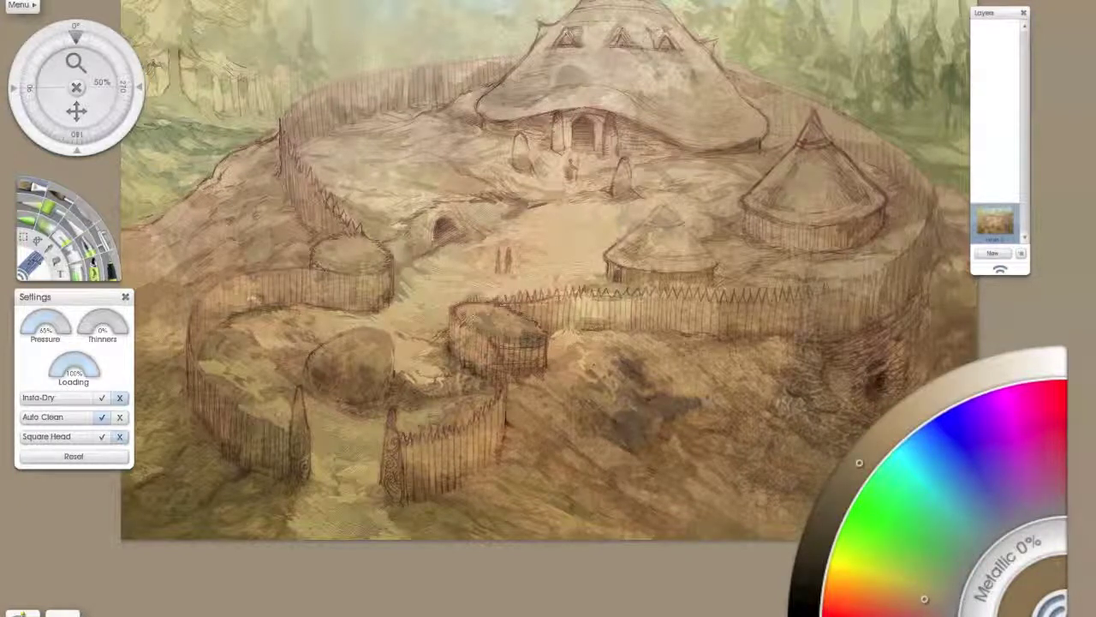
{"action": "left_click", "coordinate": [481, 317], "text": "alt"}
{"action": "left_click", "coordinate": [460, 322], "text": "alt"}
{"action": "left_click_drag", "start_coordinate": [466, 306], "coordinate": [519, 322]}
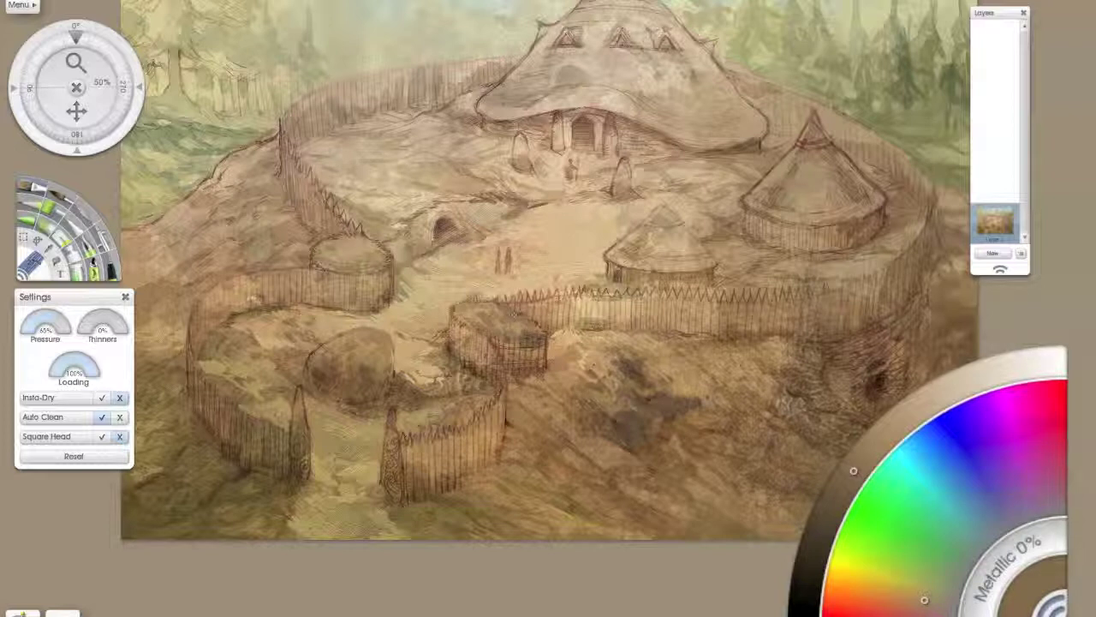
{"action": "left_click", "coordinate": [512, 312], "text": "alt"}
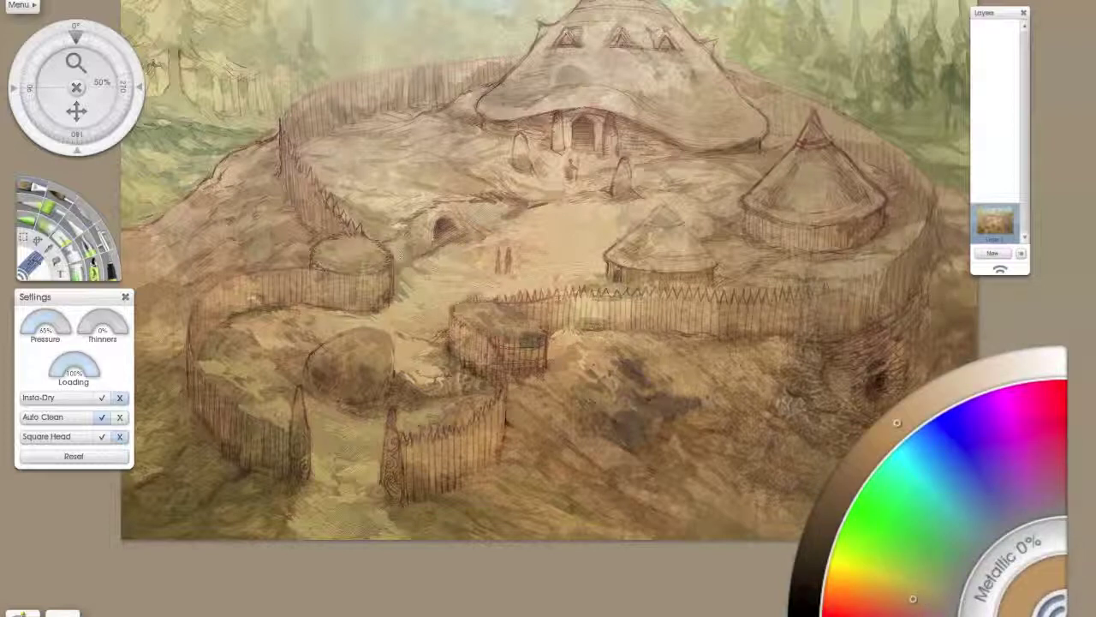